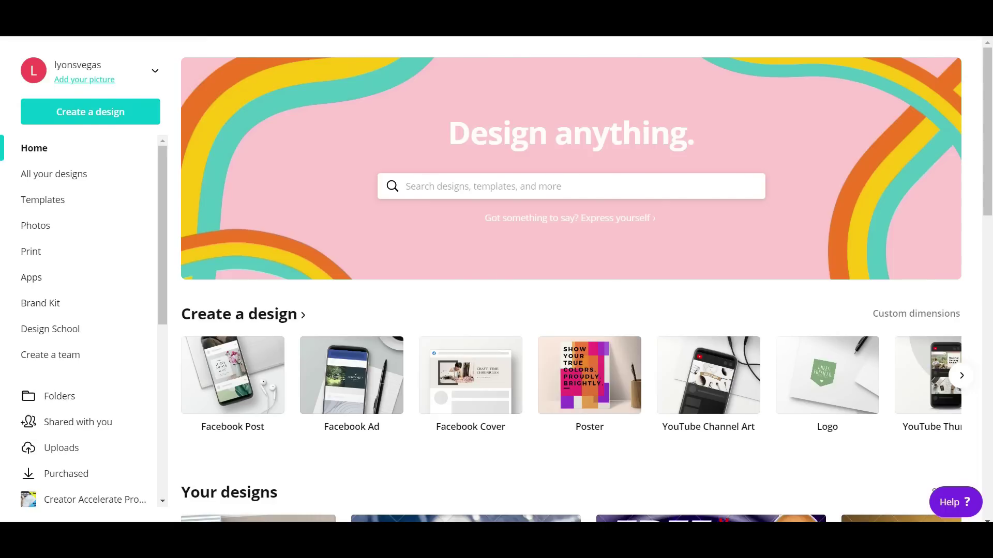
- Browse the Templates gallery, scrolling down through its template categories
click(47, 201)
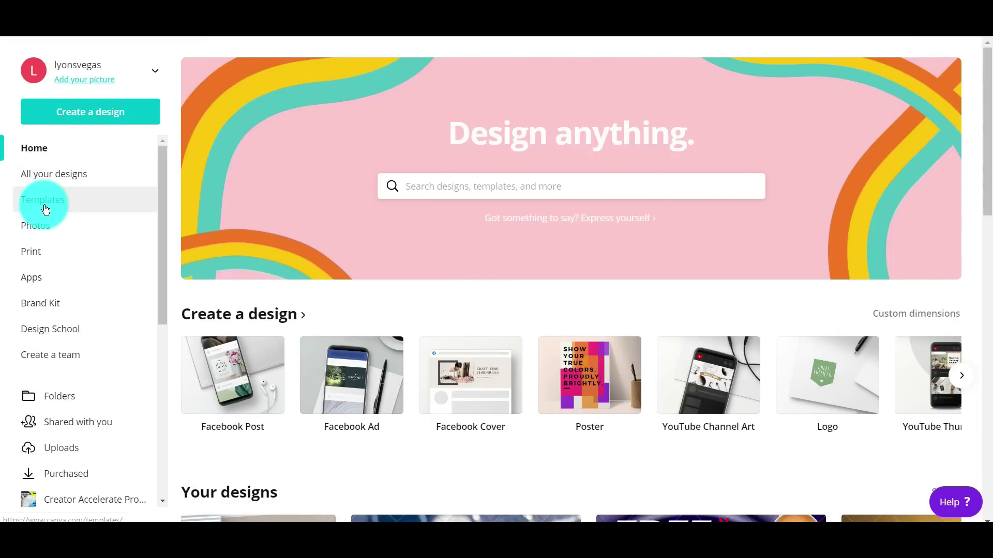
scroll(484, 296, down, 4)
scroll(484, 296, down, 10)
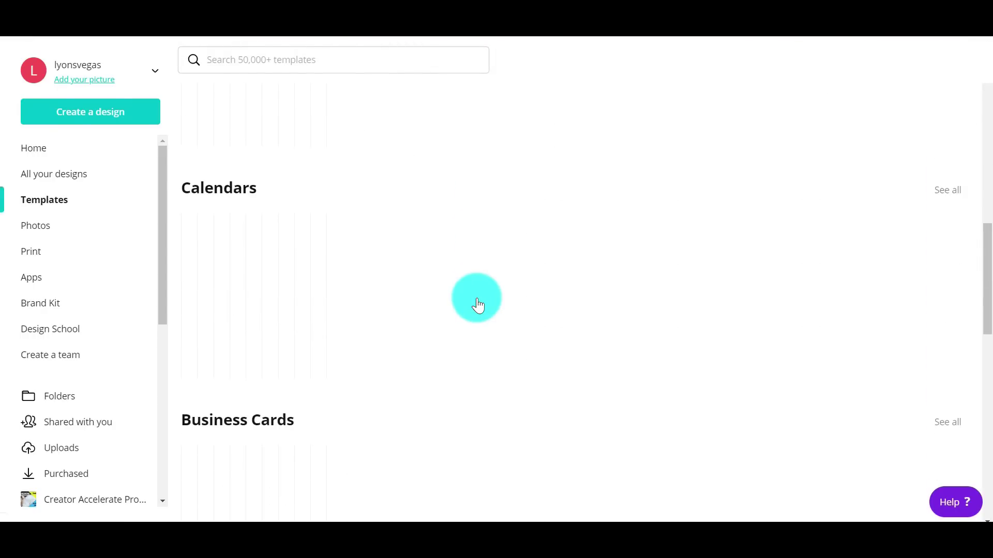
scroll(475, 313, down, 7)
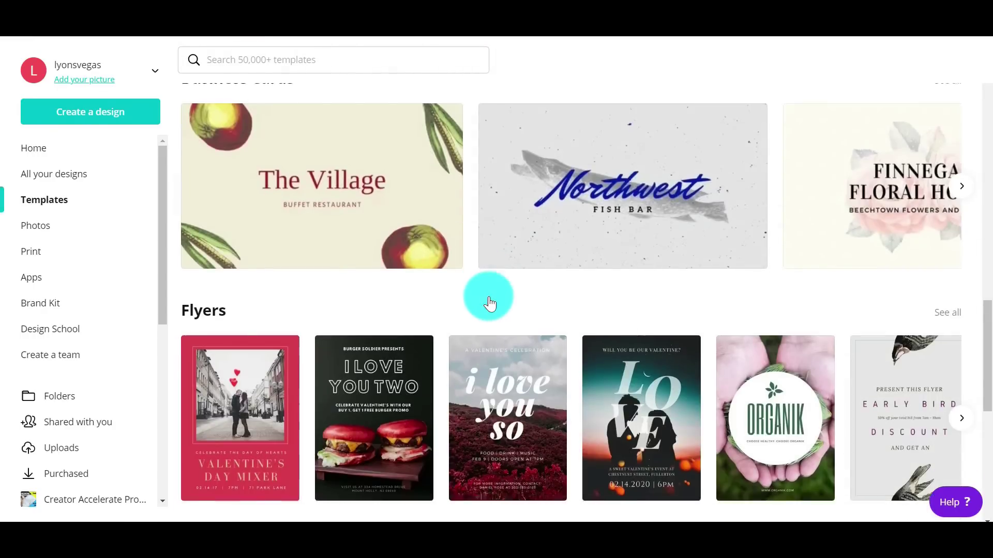
scroll(489, 304, down, 12)
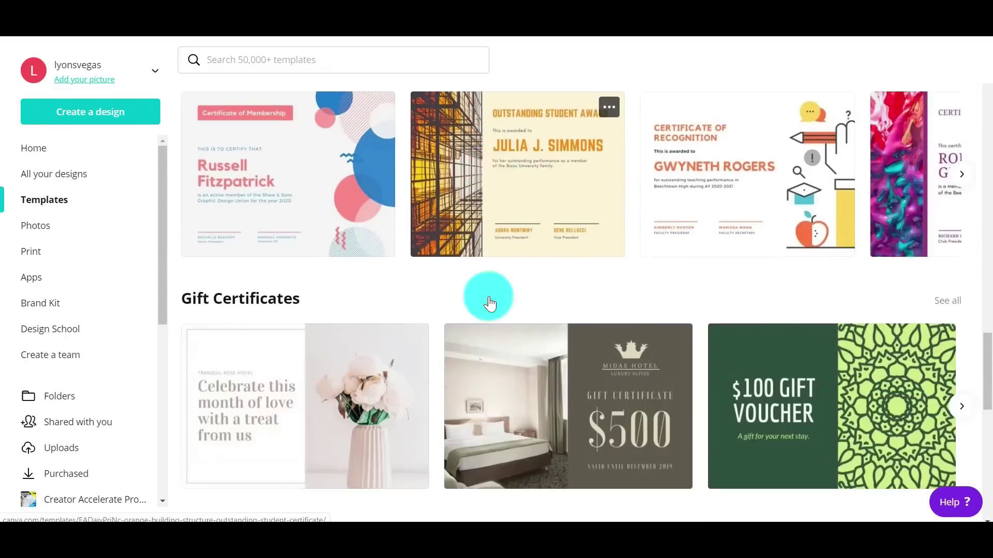
scroll(489, 304, down, 12)
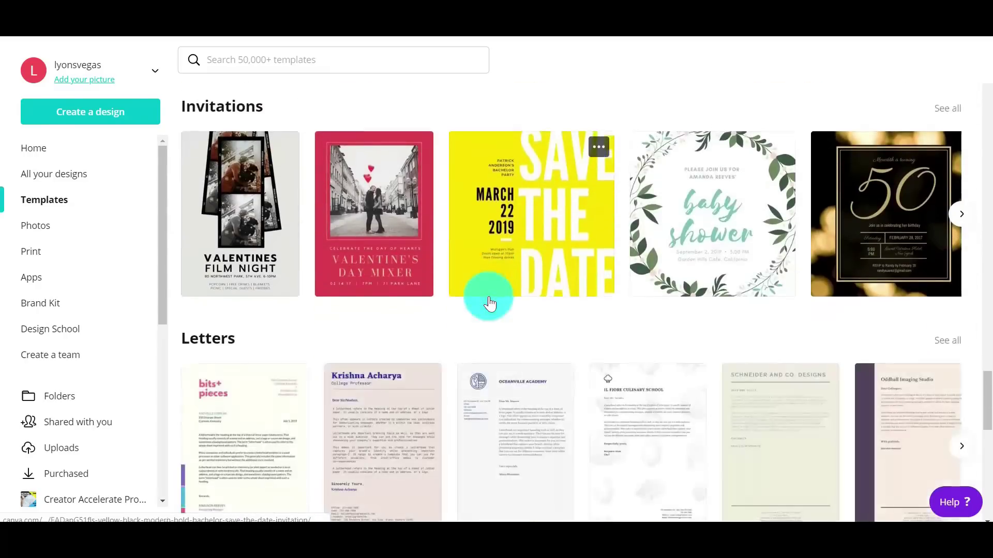
scroll(489, 304, down, 3)
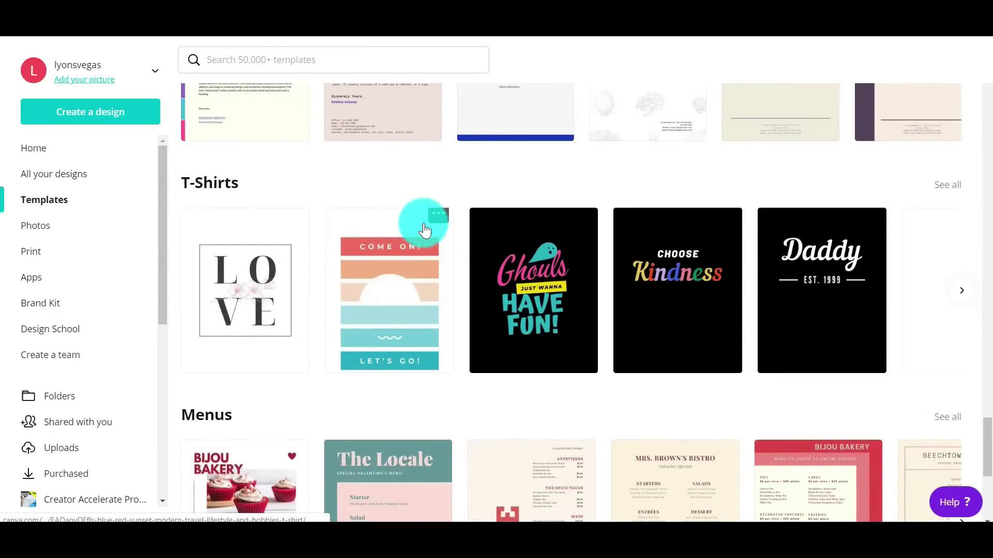
mouse_move(539, 284)
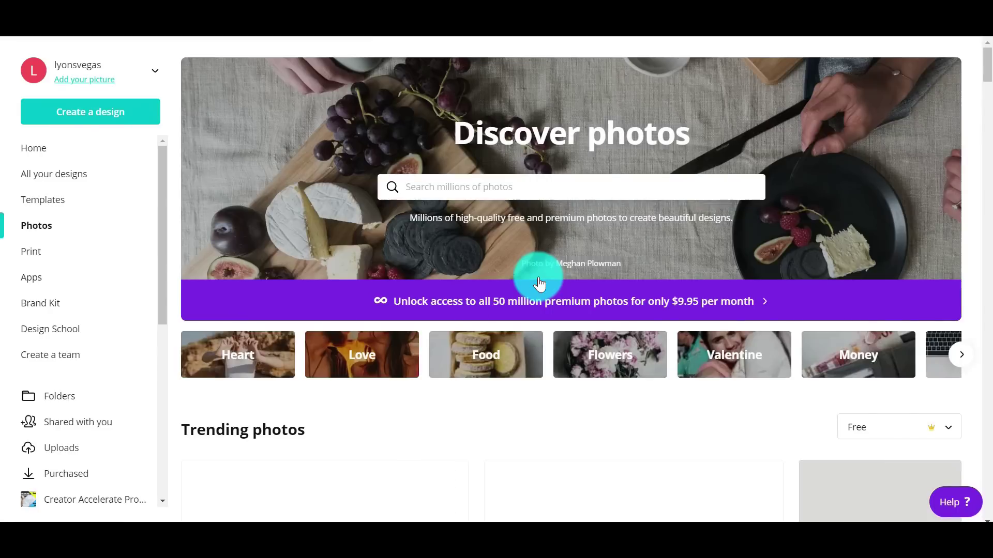
scroll(370, 379, down, 5)
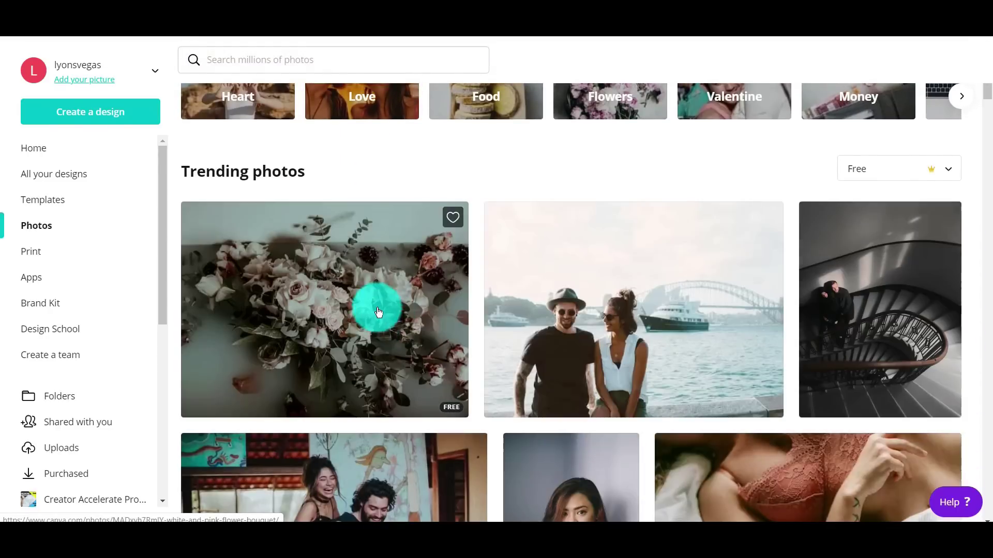
scroll(370, 300, down, 6)
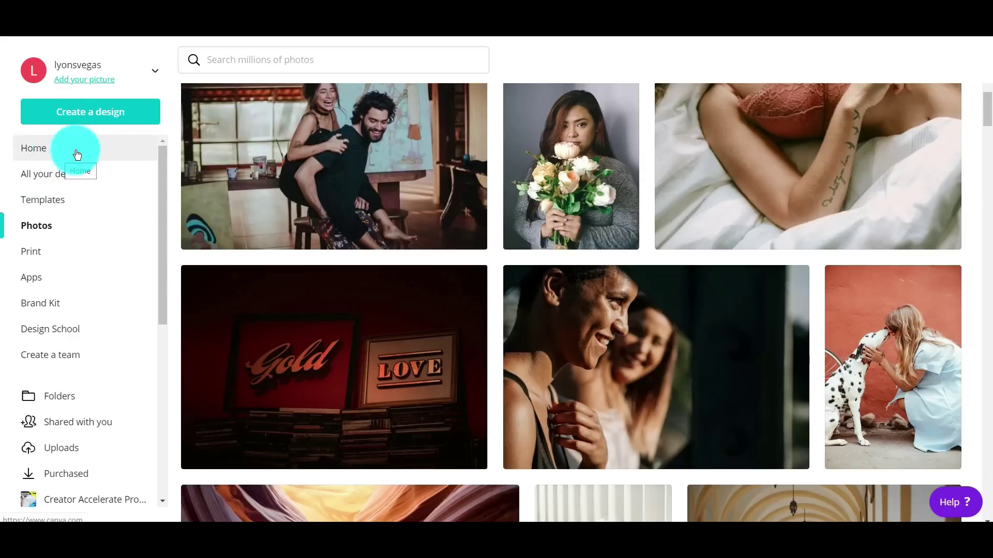
- Search the design types for 'youtube thumbnal' and start a new 1280-wide YouTube Thumbnail design
click(93, 113)
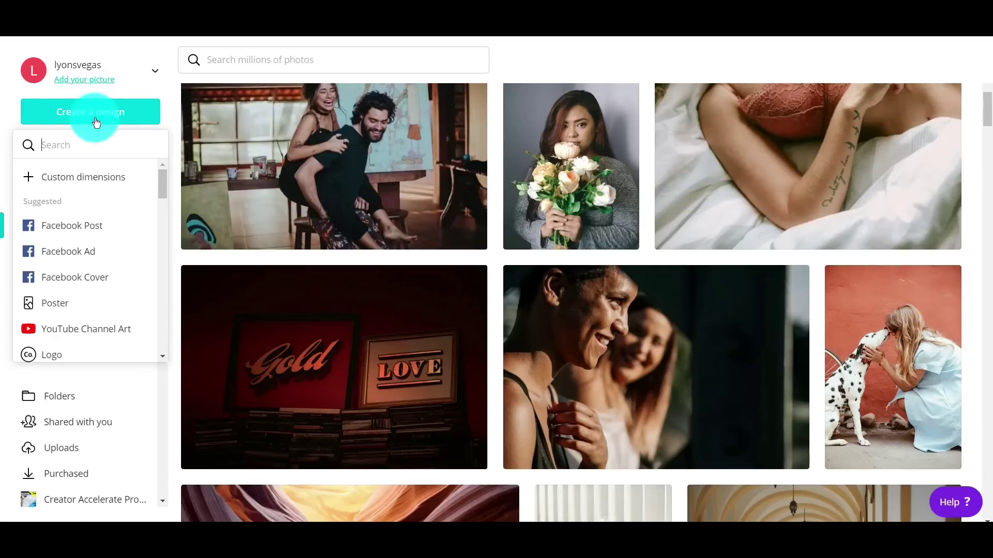
click(82, 140)
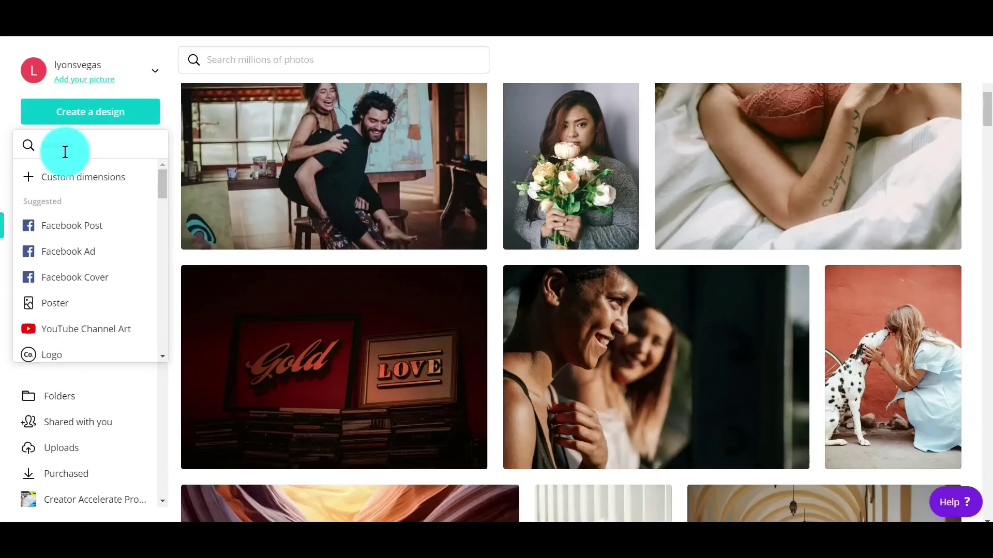
text(youtube thu)
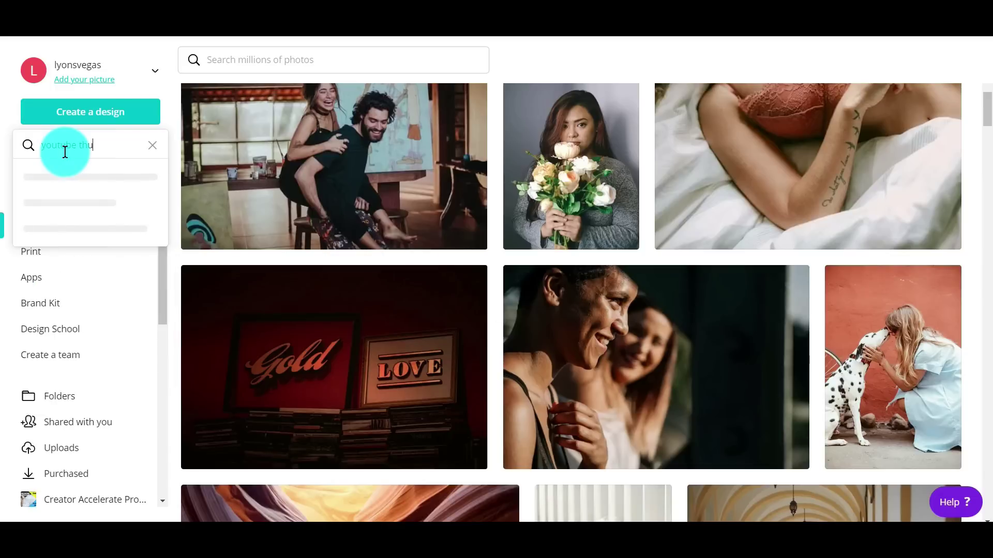
text(mbnal)
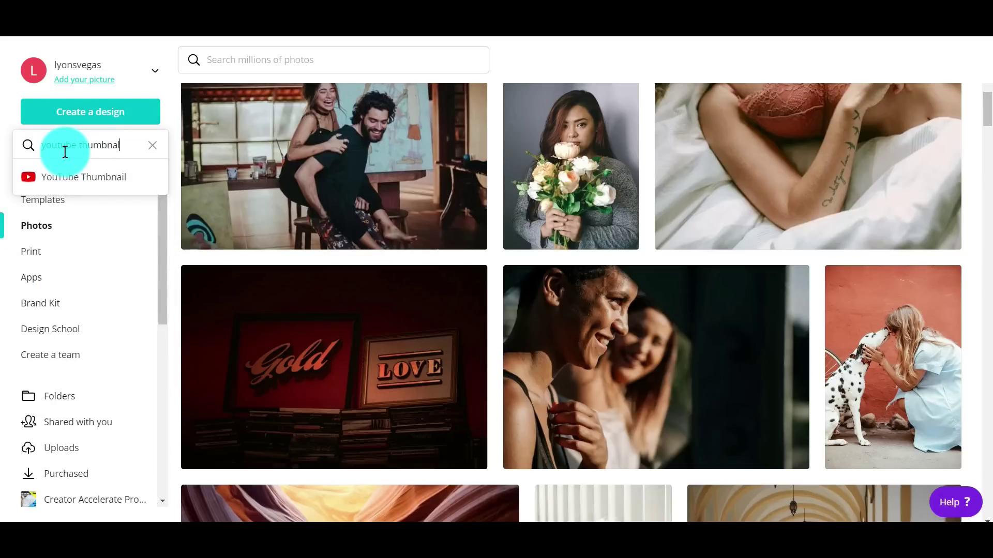
click(80, 182)
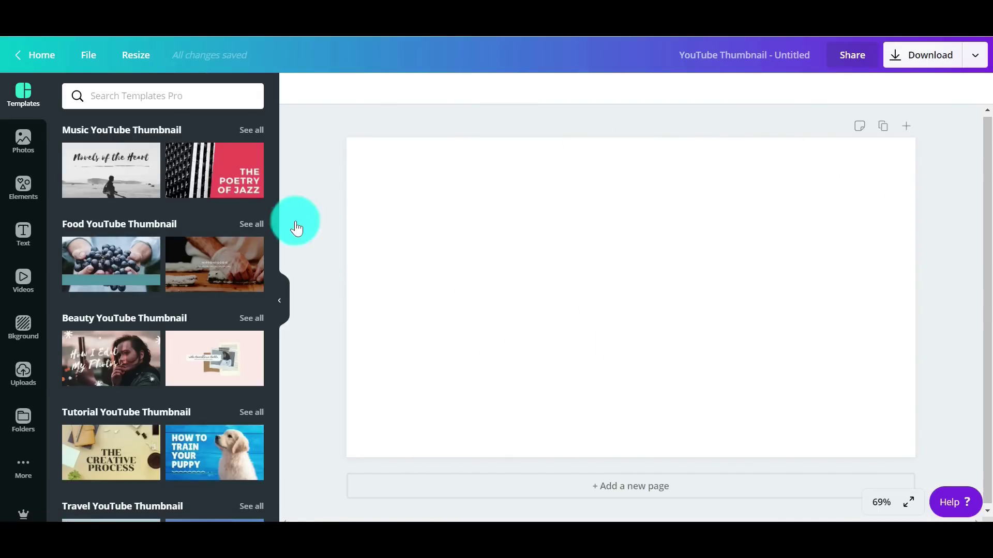
scroll(132, 177, down, 1)
scroll(132, 177, down, 6)
scroll(129, 259, down, 6)
scroll(124, 269, up, 12)
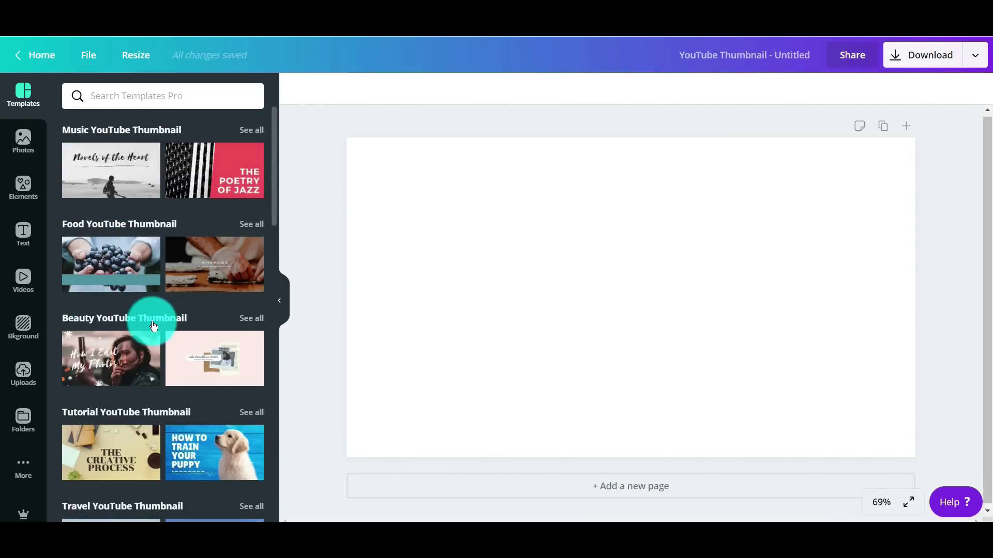
scroll(153, 325, down, 4)
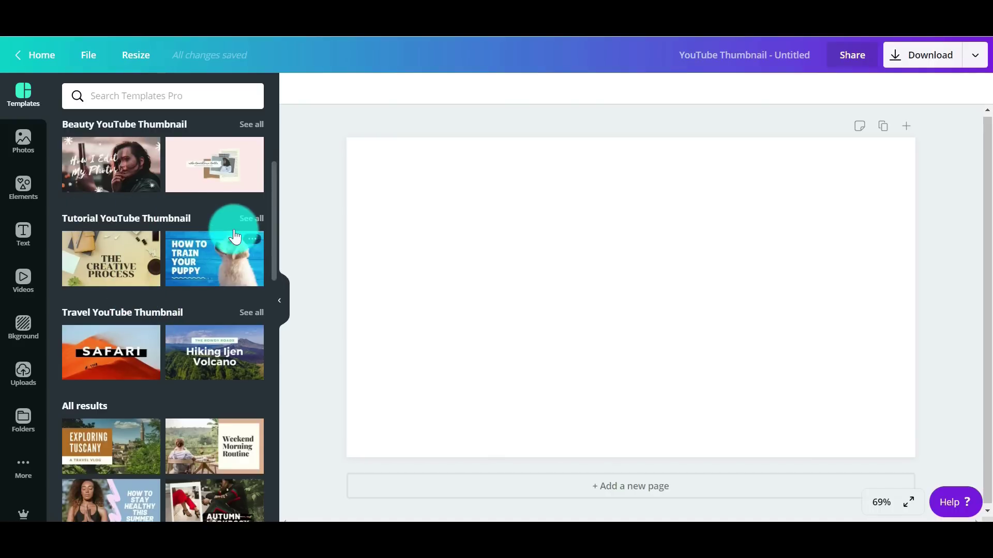
scroll(138, 307, down, 3)
scroll(145, 285, down, 4)
scroll(133, 221, up, 3)
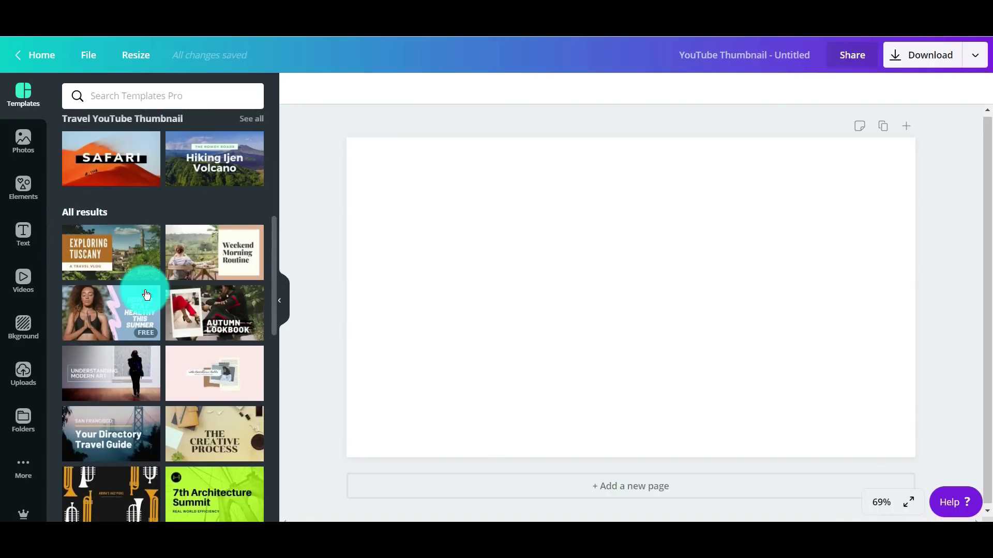
scroll(146, 295, down, 18)
scroll(146, 295, down, 4)
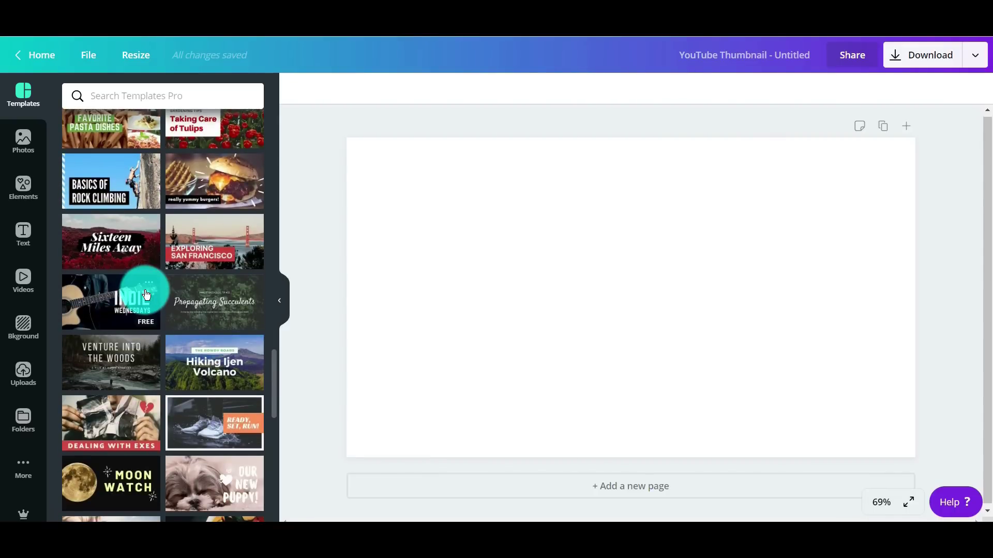
click(172, 288)
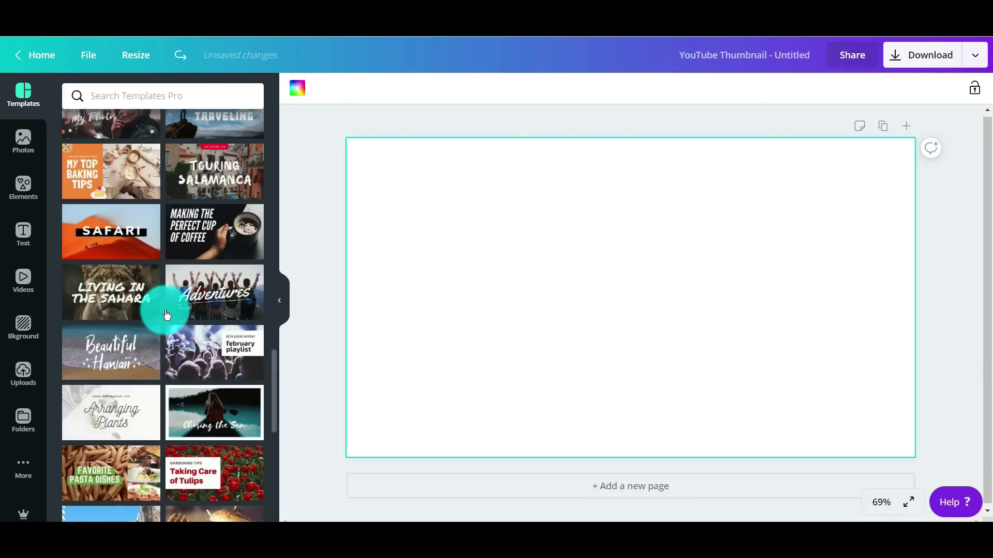
scroll(175, 357, down, 5)
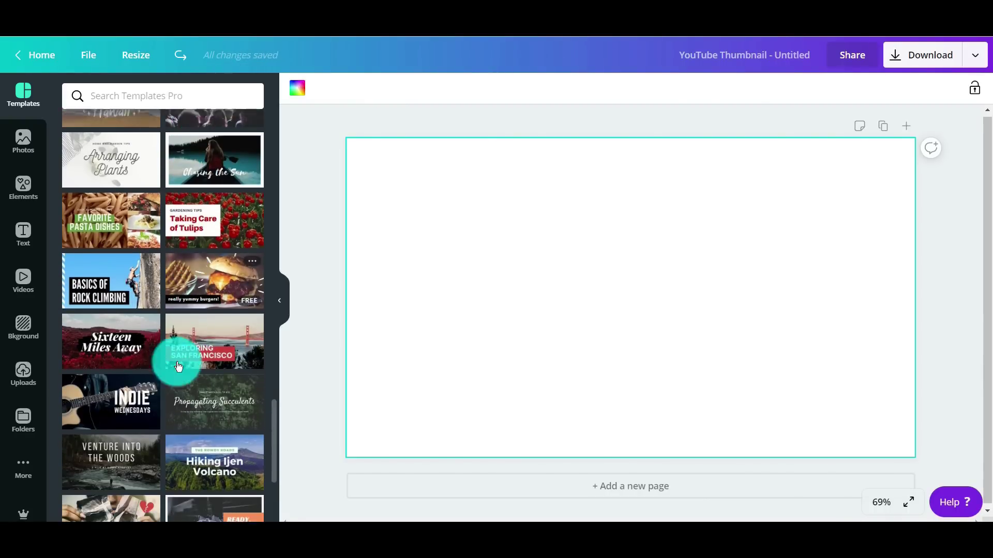
scroll(161, 367, down, 5)
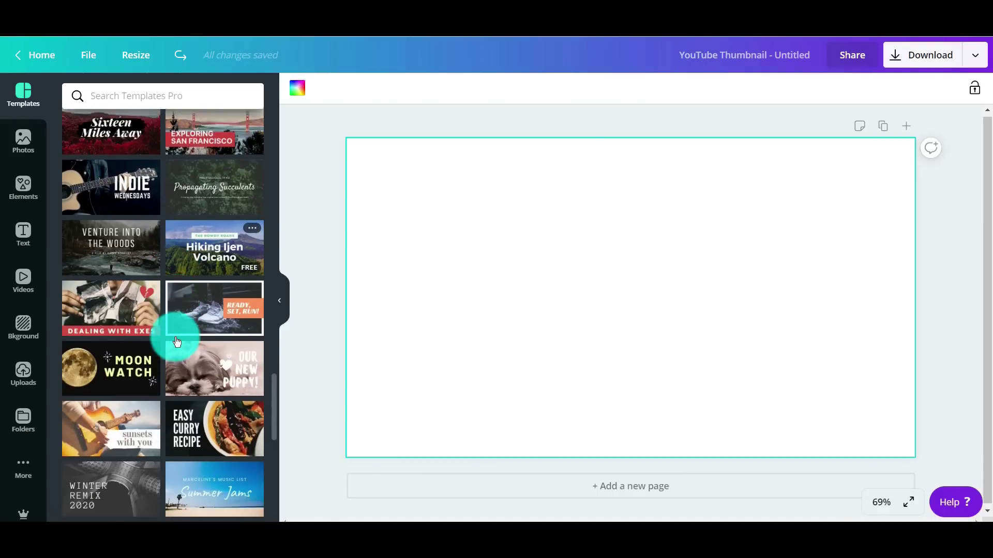
scroll(168, 370, down, 3)
scroll(175, 377, up, 5)
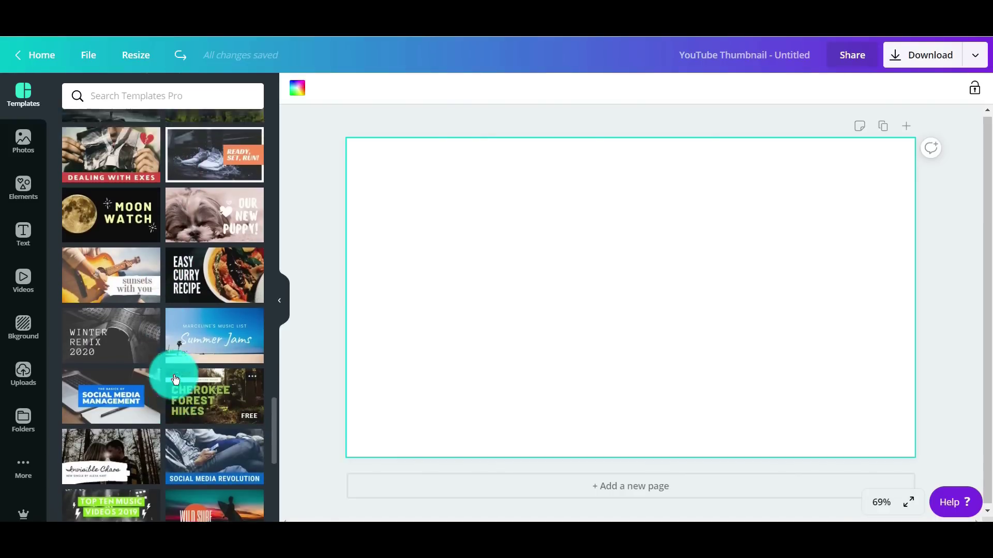
scroll(176, 380, up, 3)
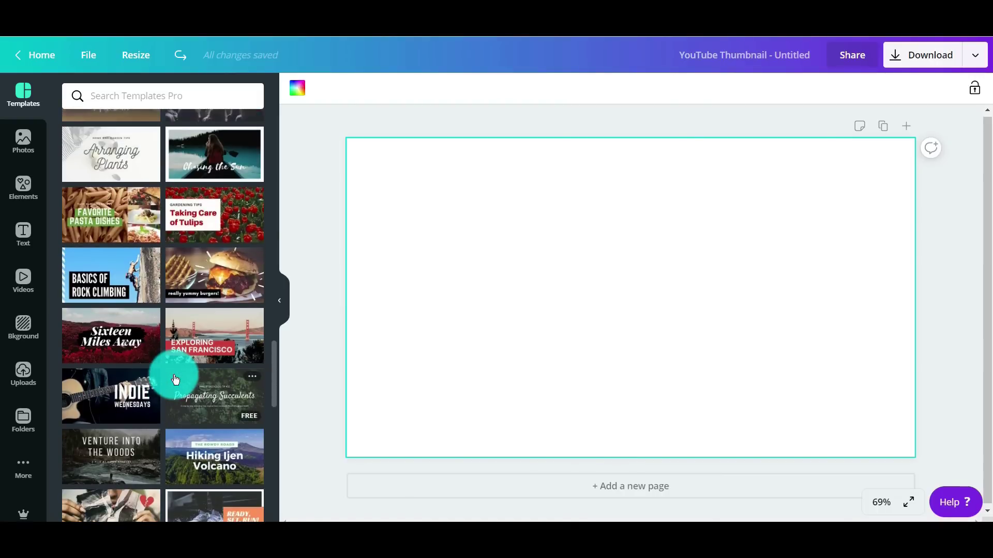
scroll(162, 400, up, 20)
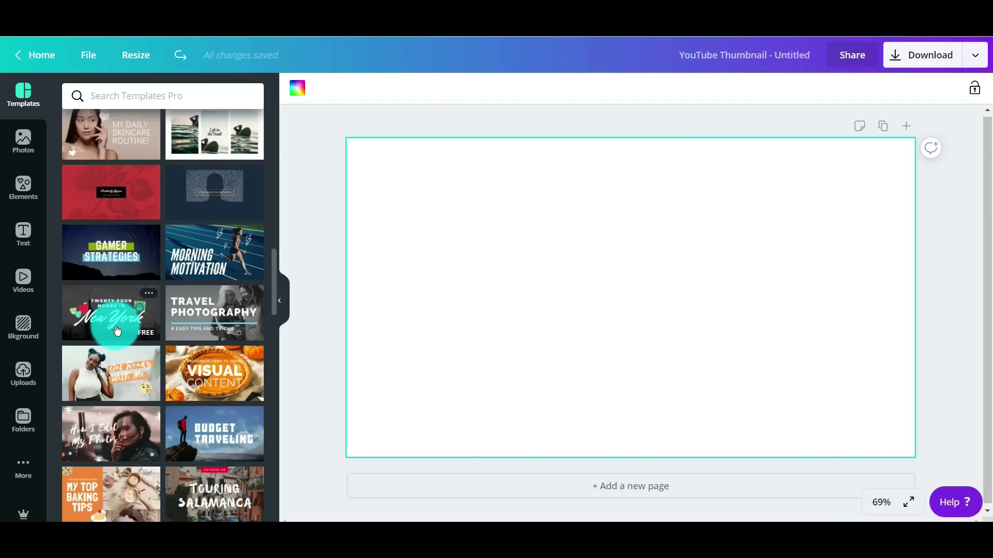
scroll(117, 331, up, 5)
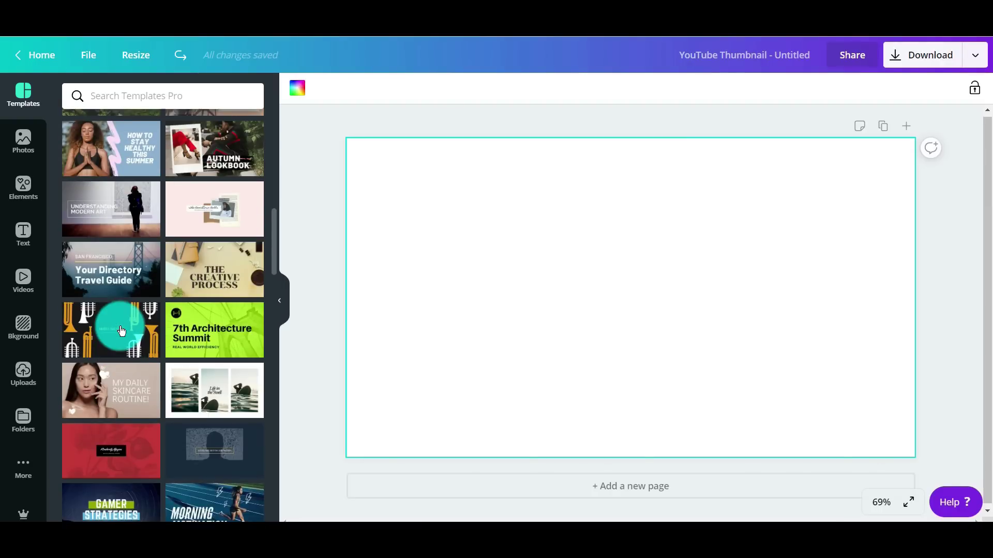
scroll(121, 331, up, 4)
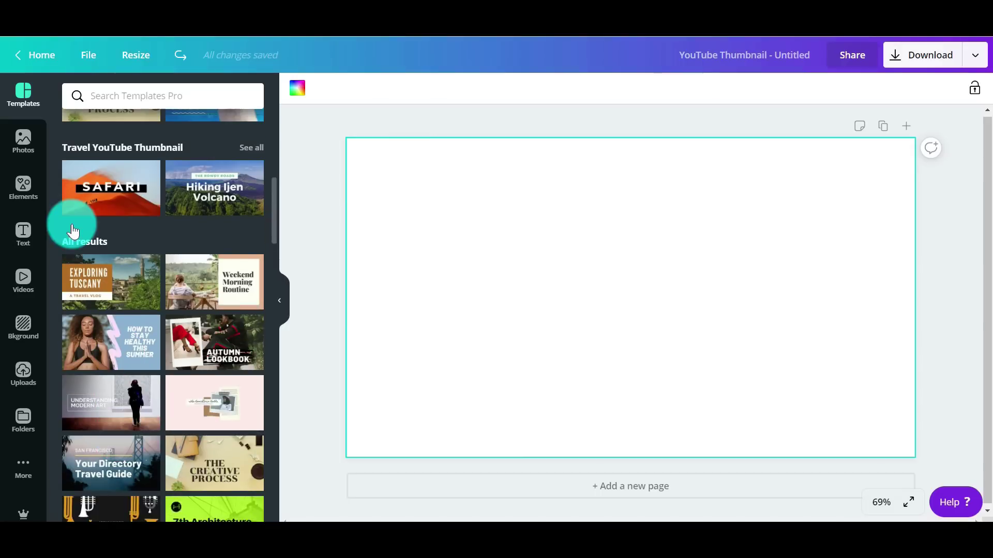
- Look through the previously uploaded images, then switch to the stock Photos library
click(23, 380)
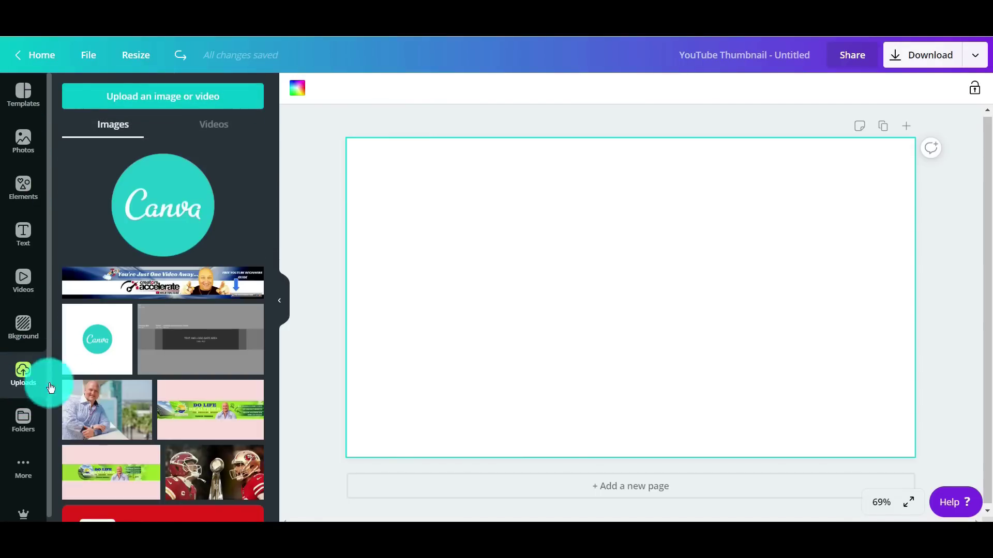
scroll(155, 355, down, 9)
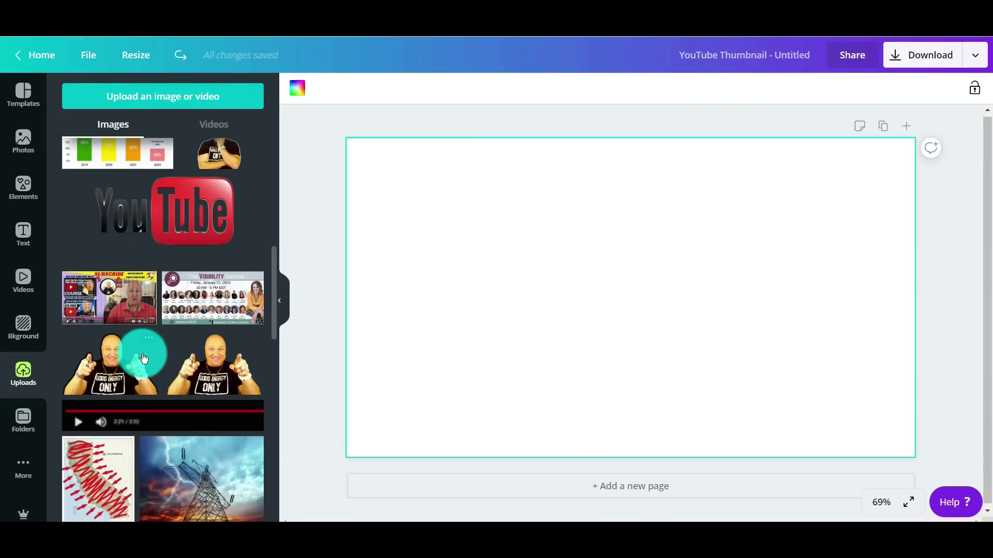
scroll(144, 359, down, 15)
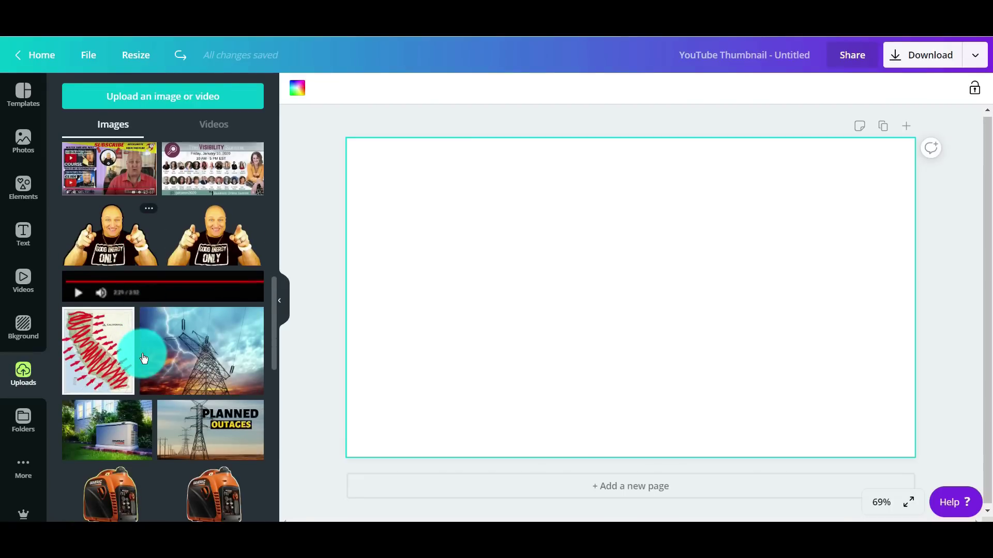
scroll(144, 358, down, 5)
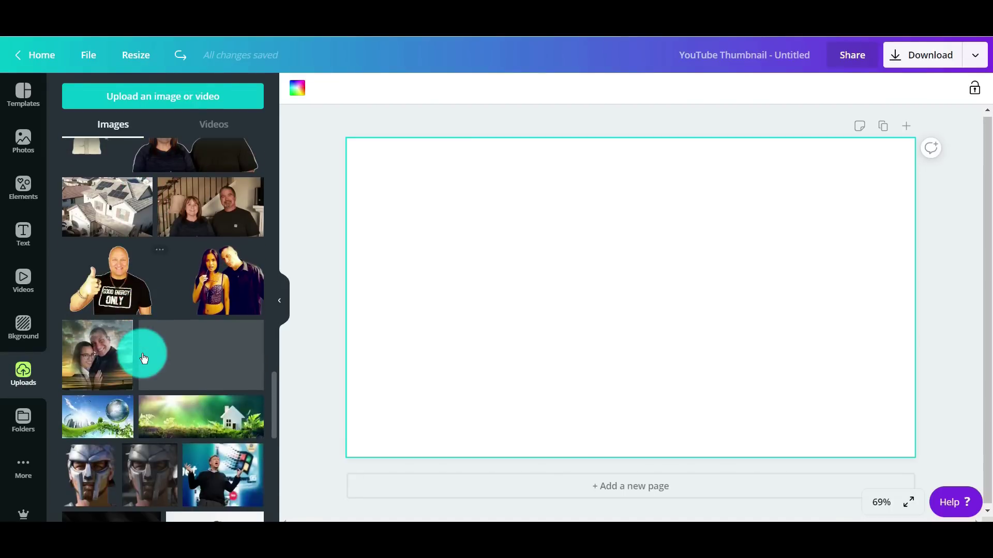
scroll(130, 289, down, 2)
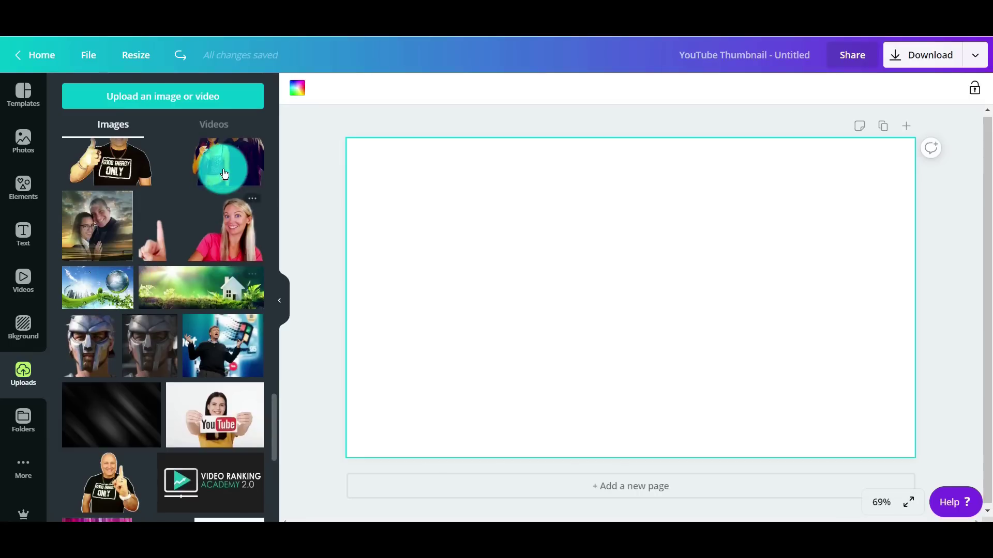
scroll(118, 354, down, 6)
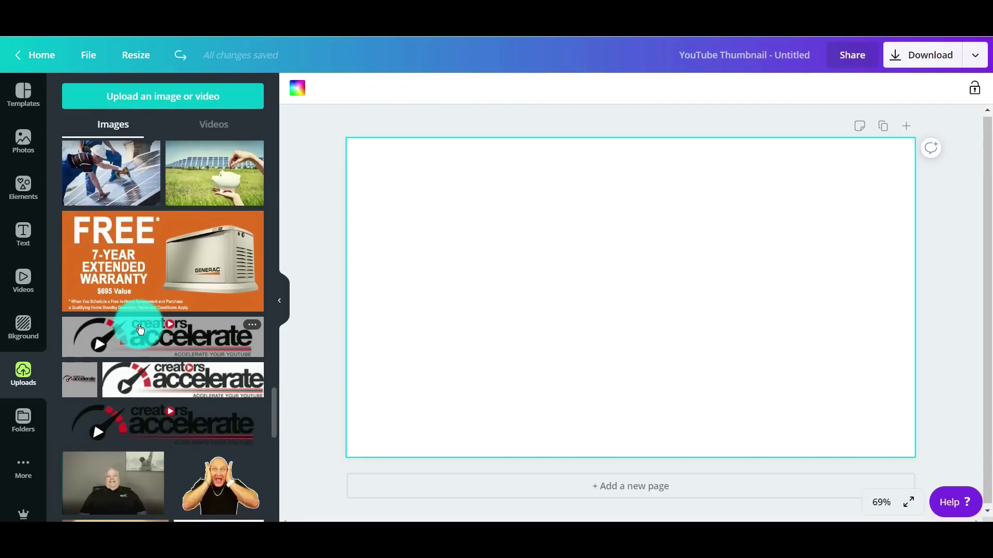
scroll(140, 329, down, 4)
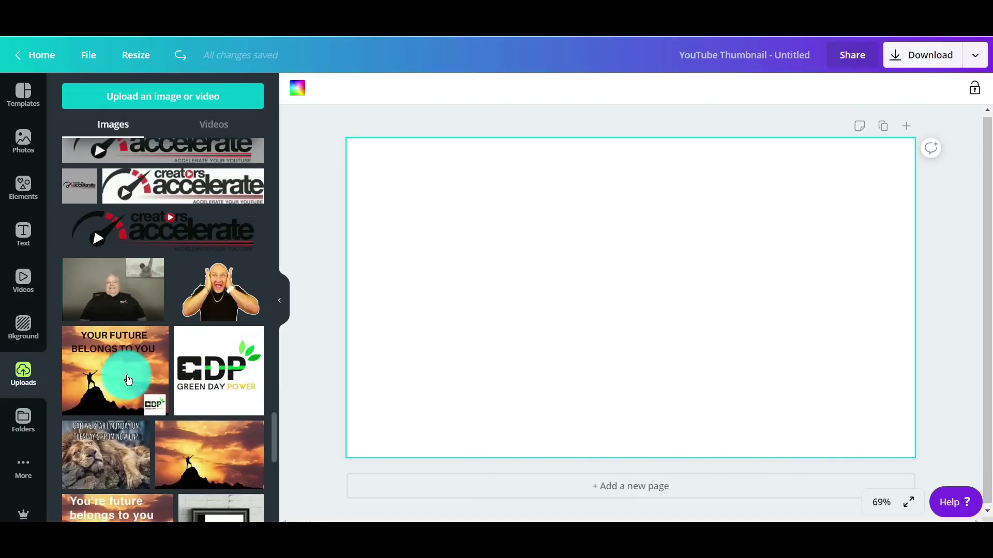
scroll(168, 331, up, 20)
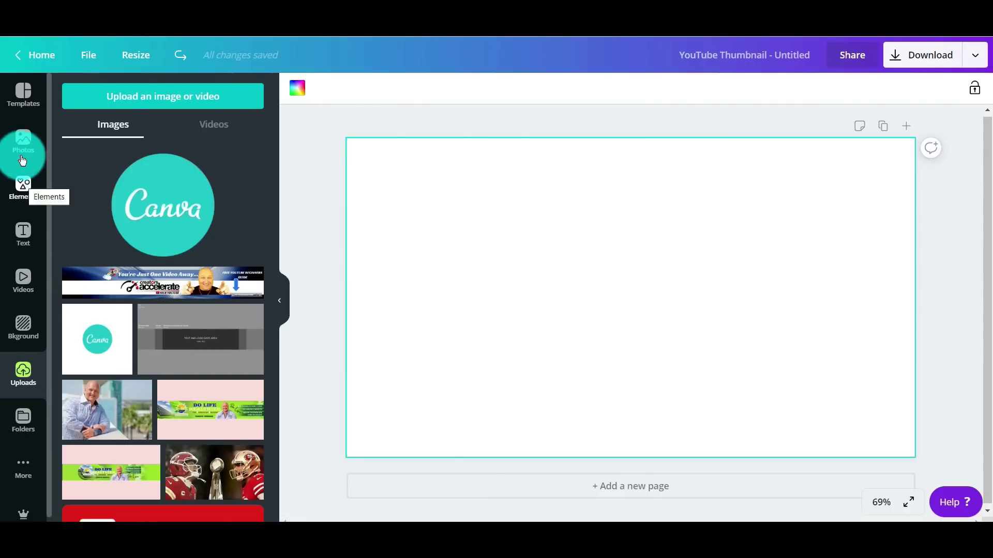
click(24, 139)
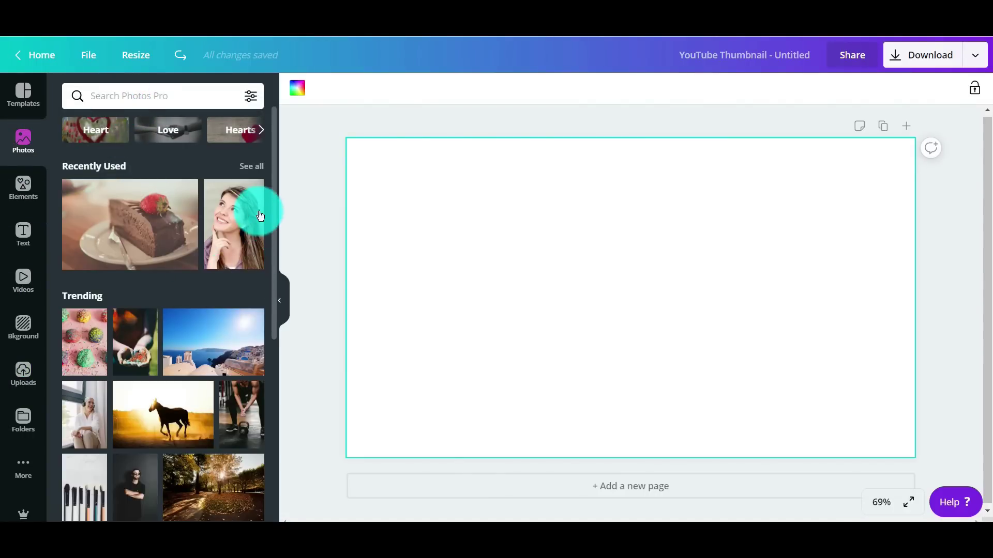
- Add the Recently Used woman photo, apply Background Remover, then enlarge it and move it right
click(235, 228)
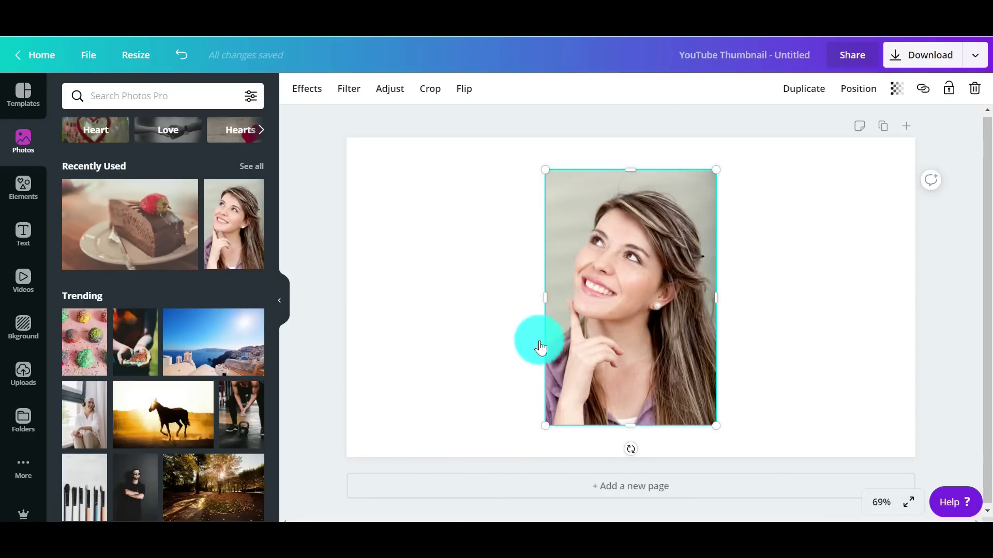
click(313, 96)
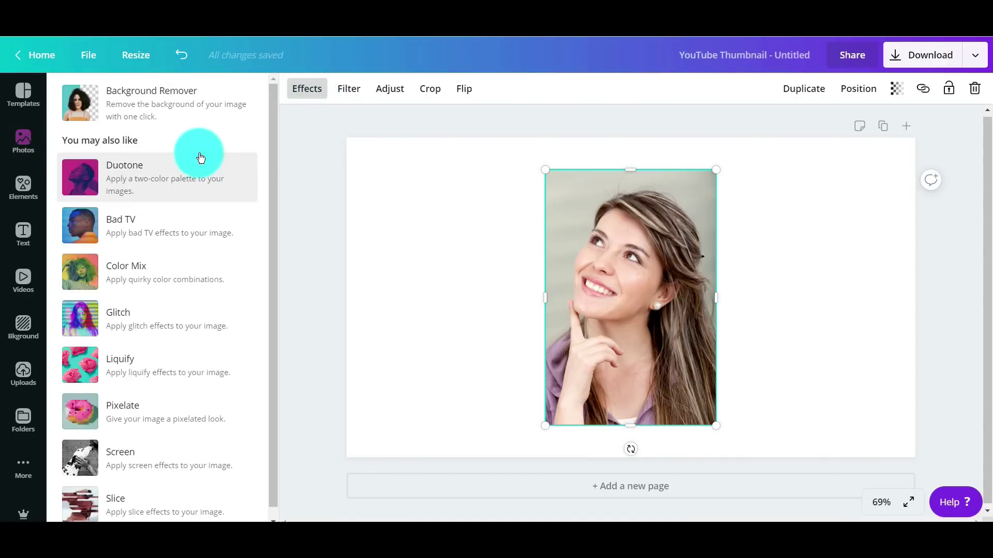
click(170, 109)
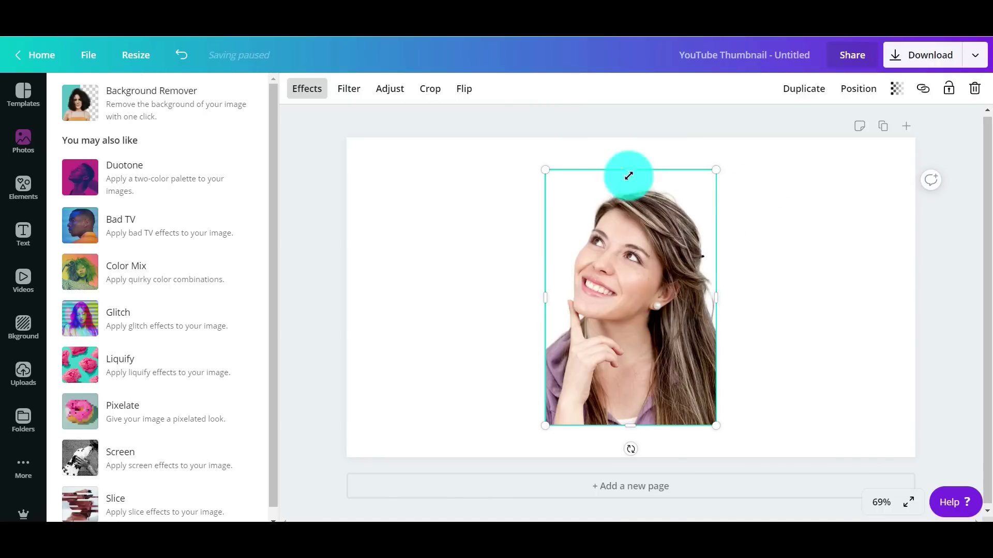
drag(545, 169, 394, 102)
drag(559, 217, 753, 275)
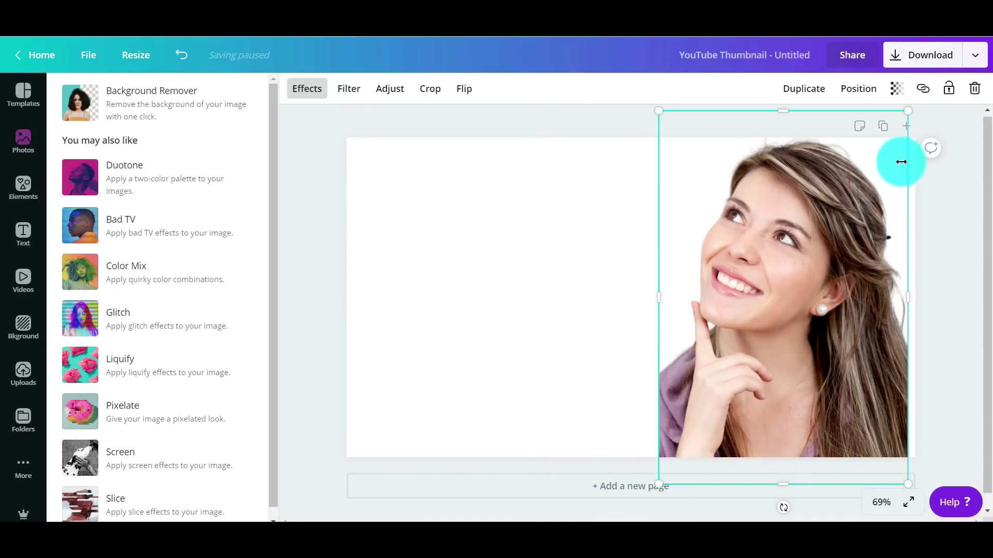
- Try the Dalliance and Dare filters on the woman photo, settling on Dare at intensity 37
click(538, 264)
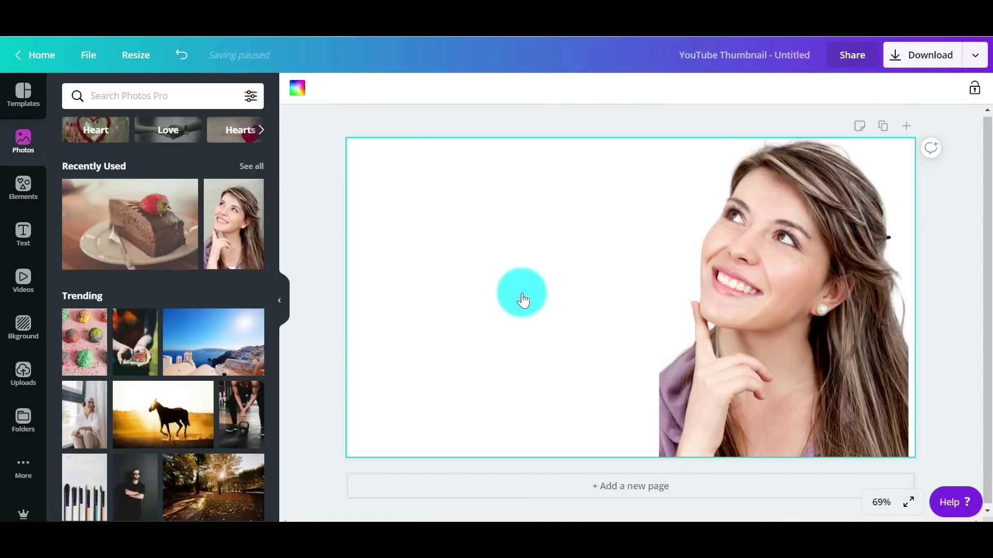
click(817, 295)
click(341, 92)
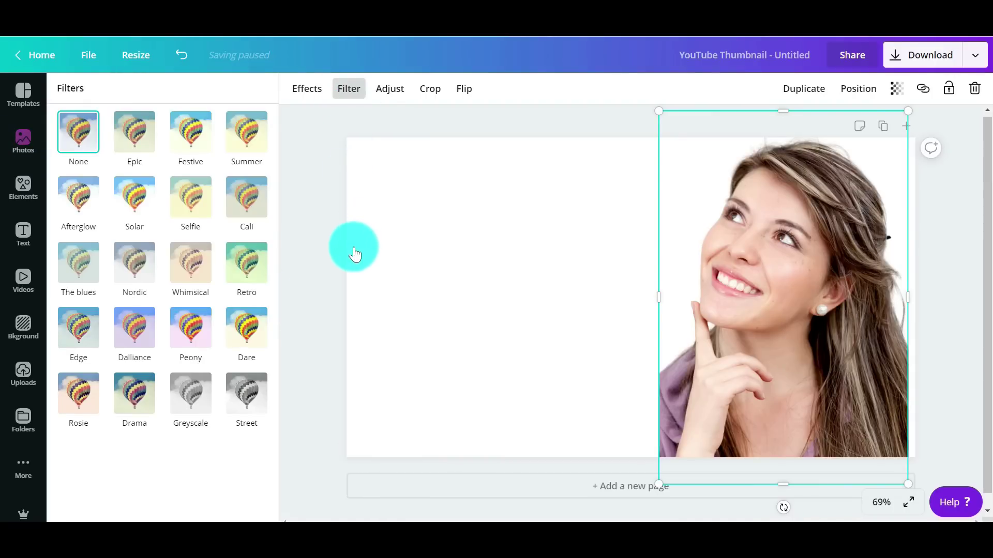
click(136, 329)
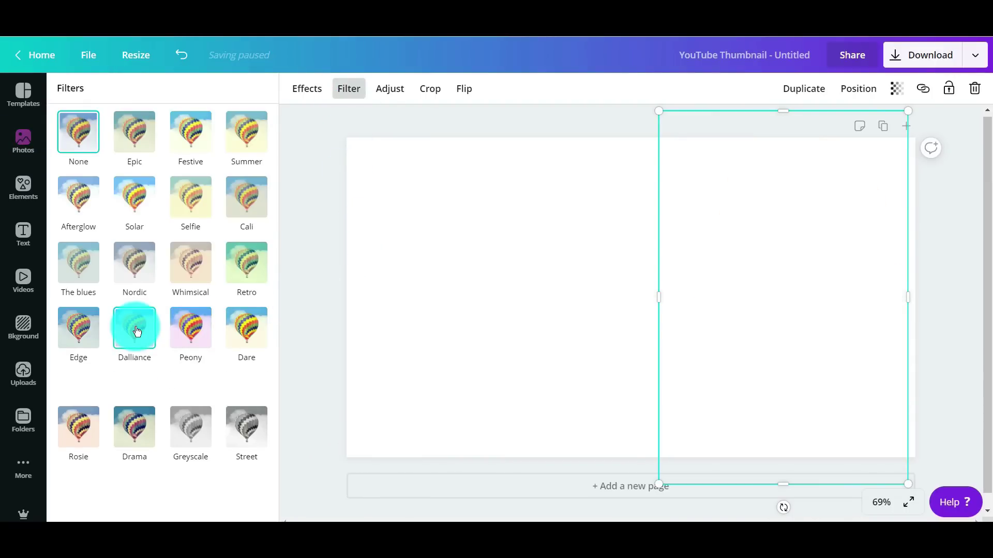
click(244, 329)
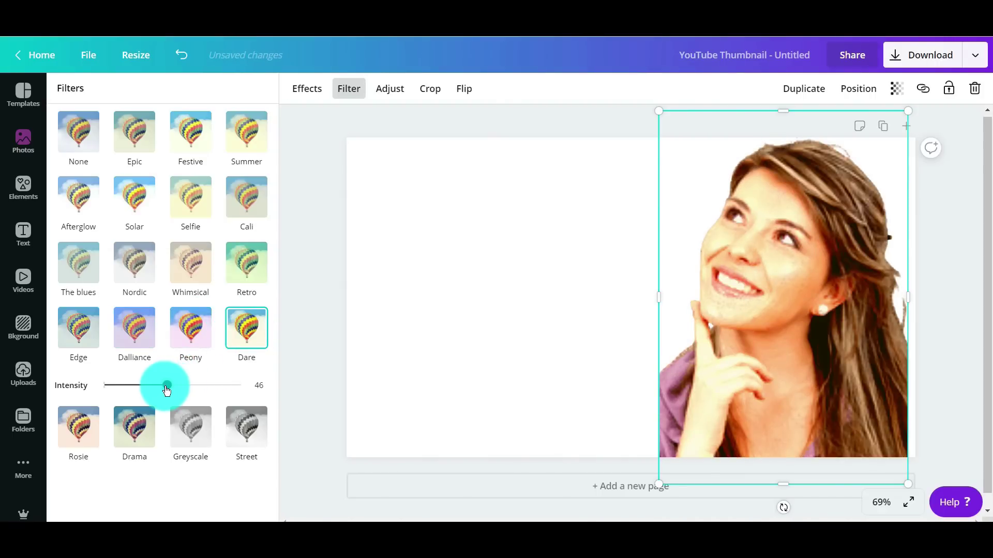
drag(141, 387, 153, 391)
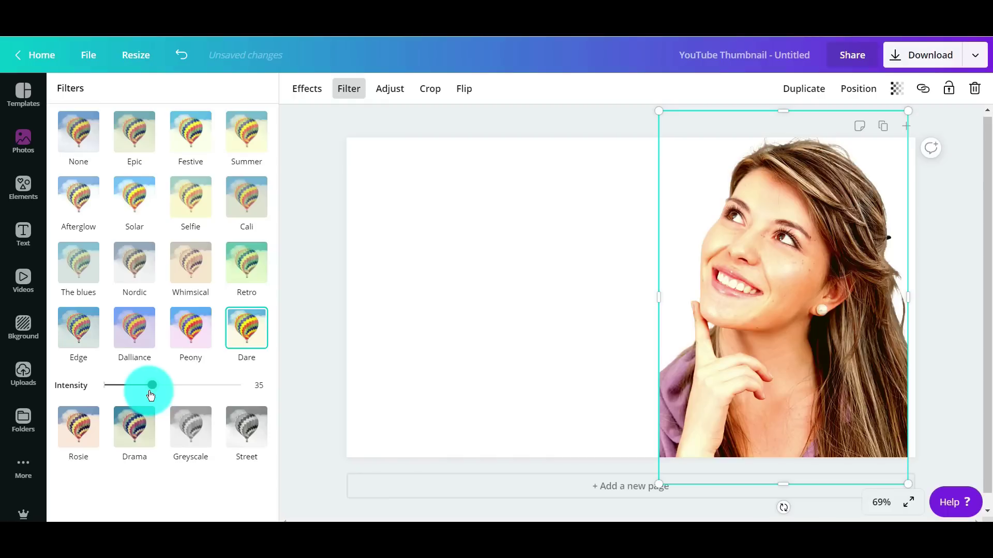
click(77, 129)
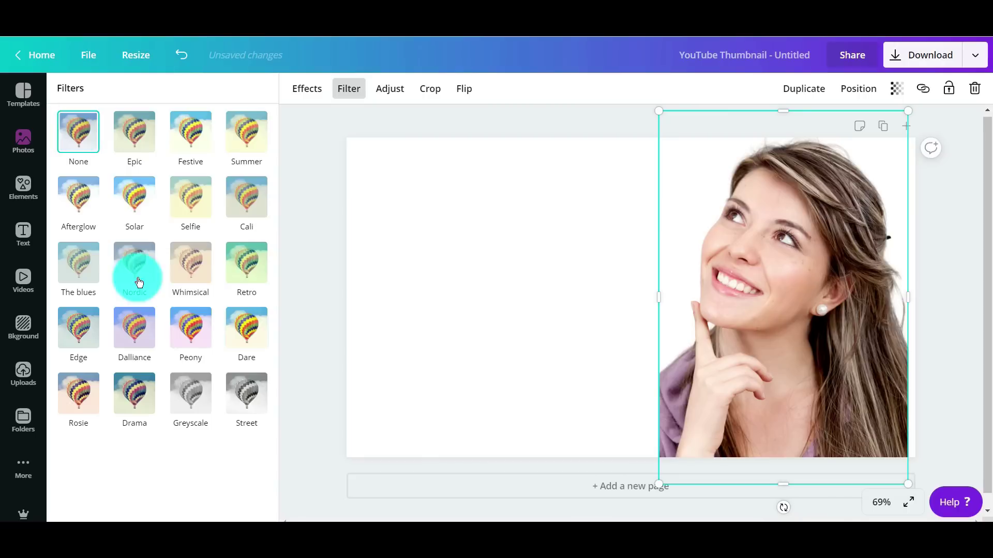
click(244, 334)
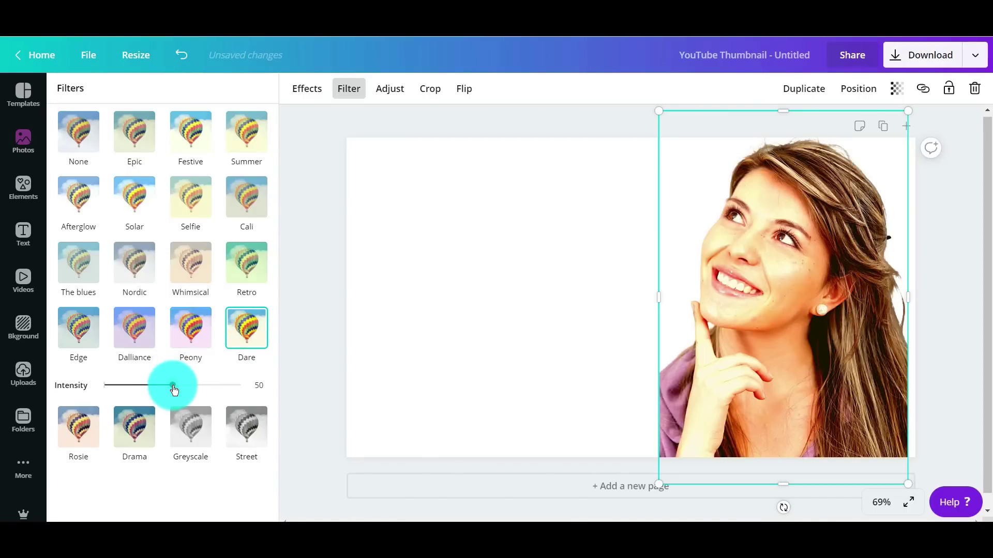
drag(173, 386, 151, 390)
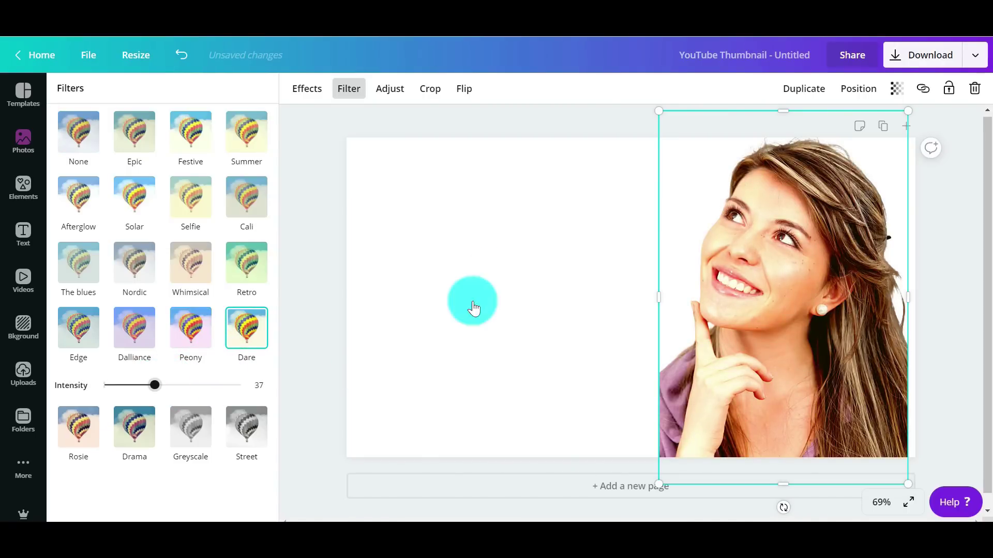
click(468, 271)
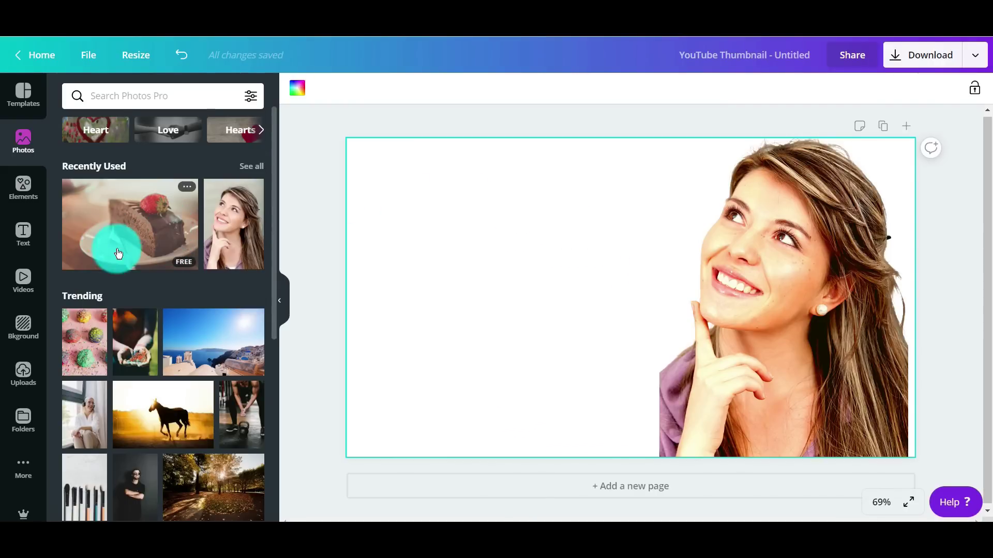
- Search stock photos for 'DESSERTS' and add the chocolate strawberry cake photo
scroll(122, 259, down, 3)
scroll(126, 258, up, 3)
click(129, 103)
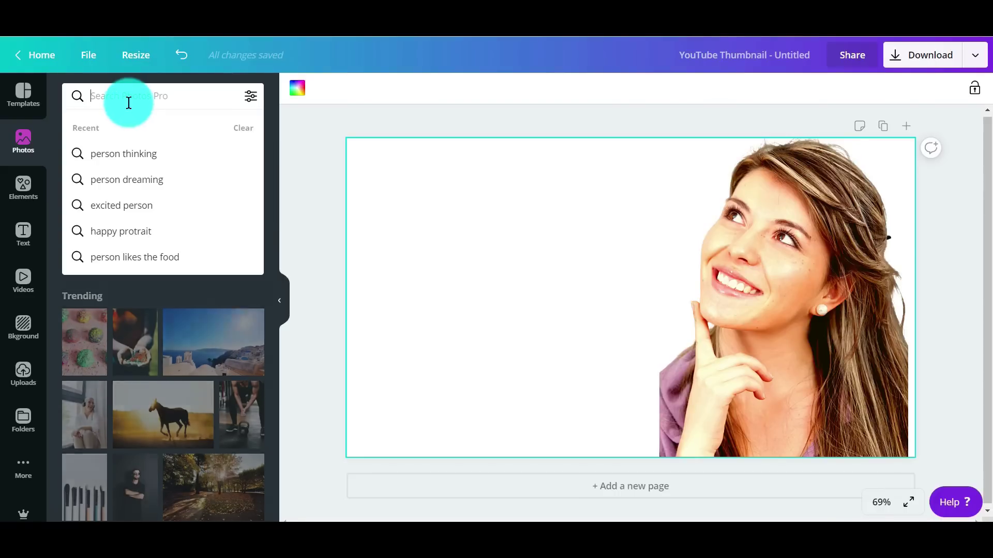
text(DESSERTS)
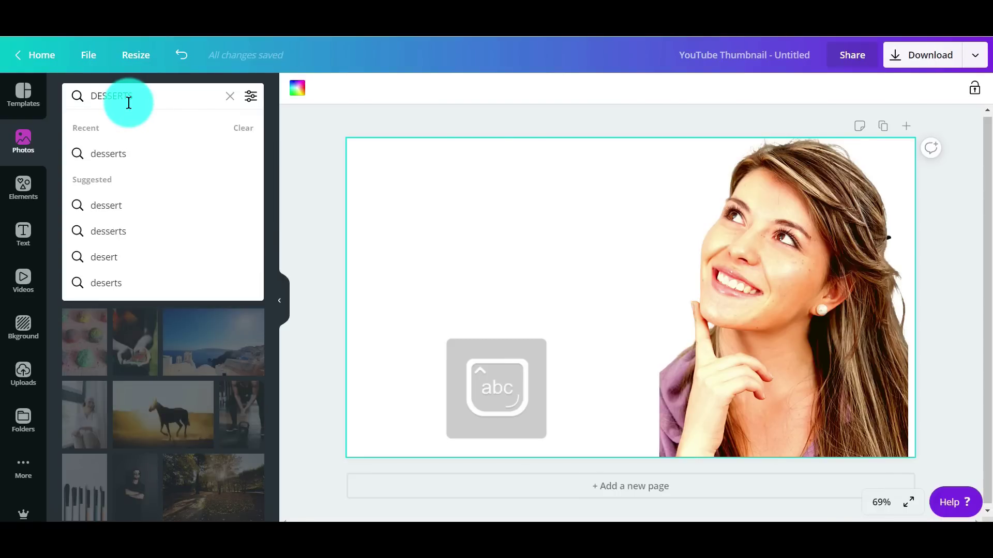
key(Return)
click(110, 145)
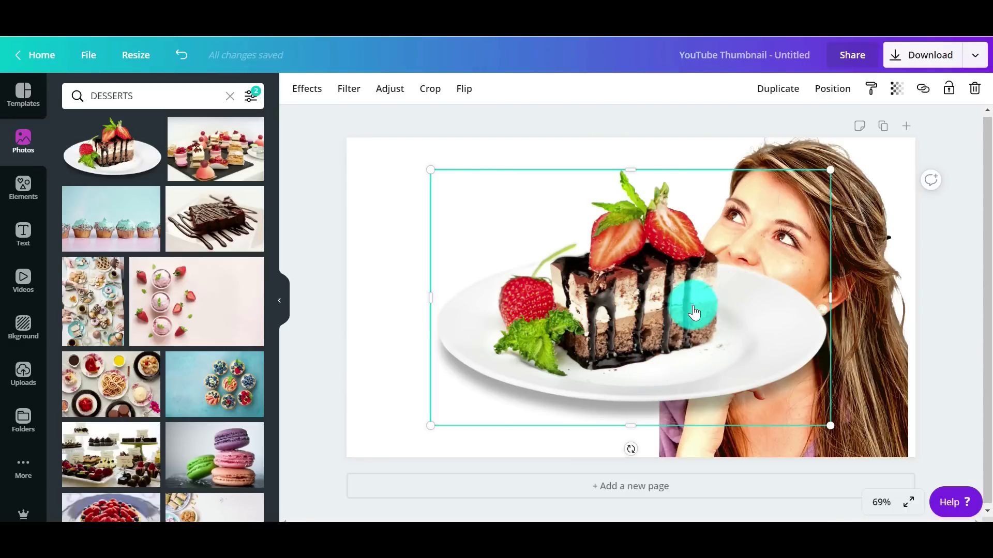
- Resize and reposition the cake photo on the left, nudging the woman photo slightly
drag(666, 310, 572, 273)
drag(737, 138, 659, 189)
drag(546, 277, 512, 240)
mouse_move(795, 255)
mouse_down()
mouse_move(793, 306)
mouse_move(802, 250)
mouse_up()
click(487, 250)
drag(686, 343, 752, 372)
drag(581, 326, 584, 347)
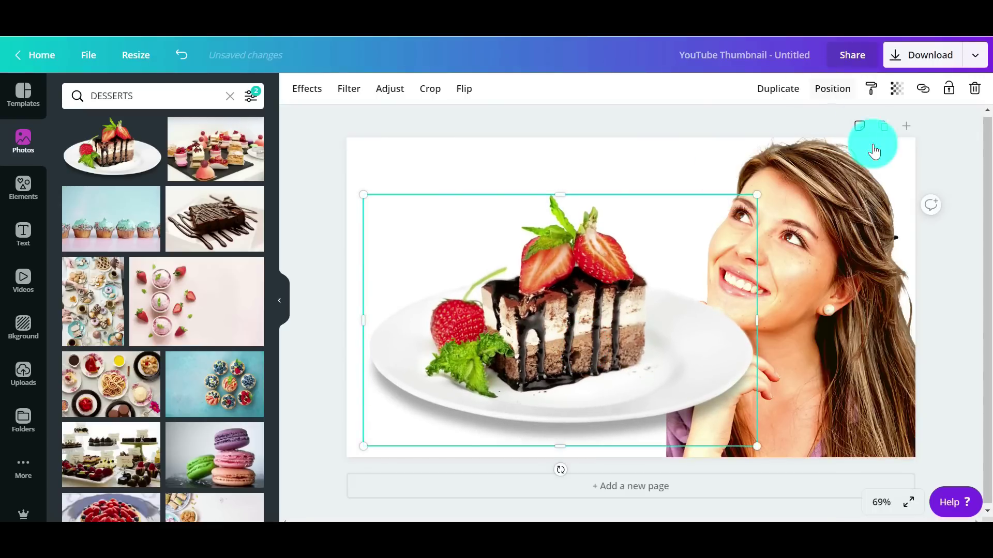
- Send the cake photo behind the woman, then enlarge it to fill the left side
click(830, 97)
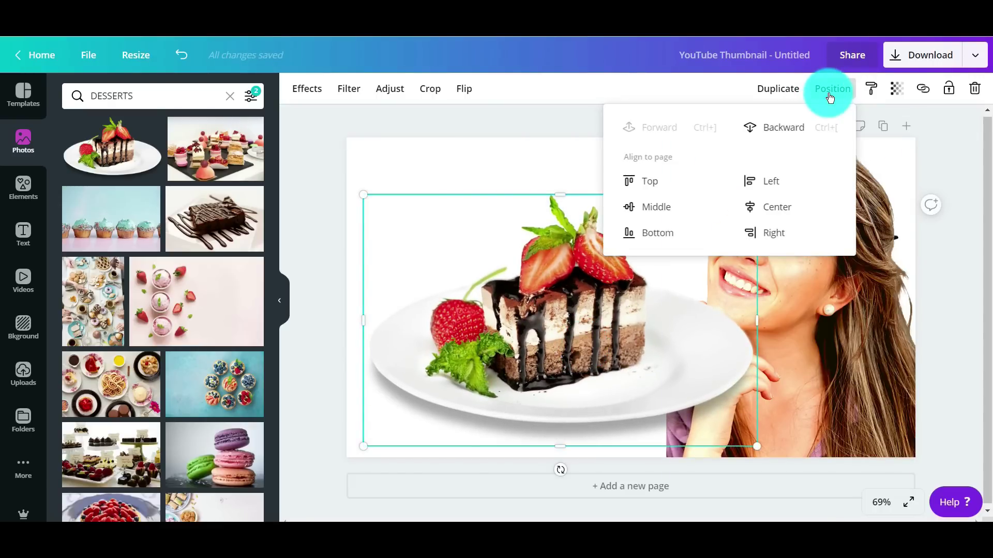
click(785, 128)
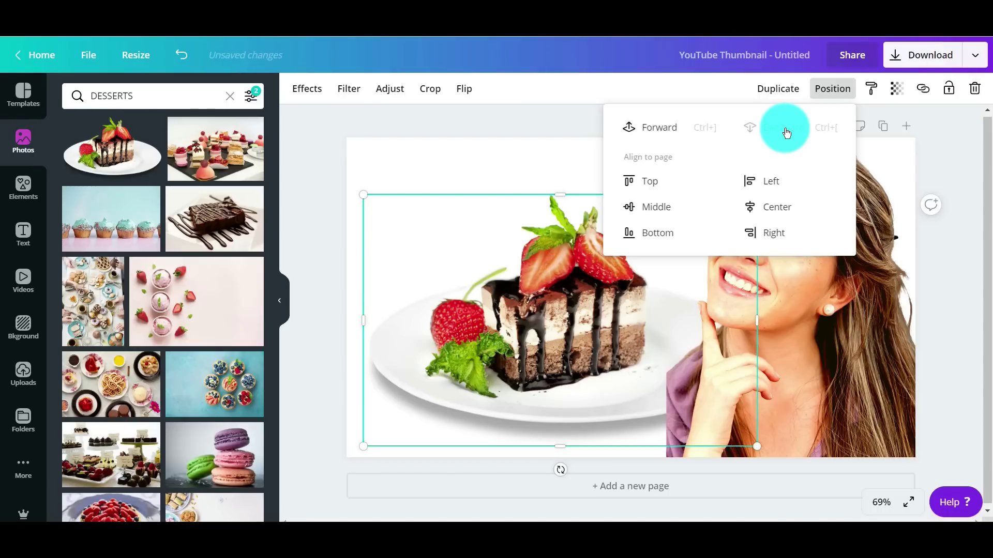
click(951, 241)
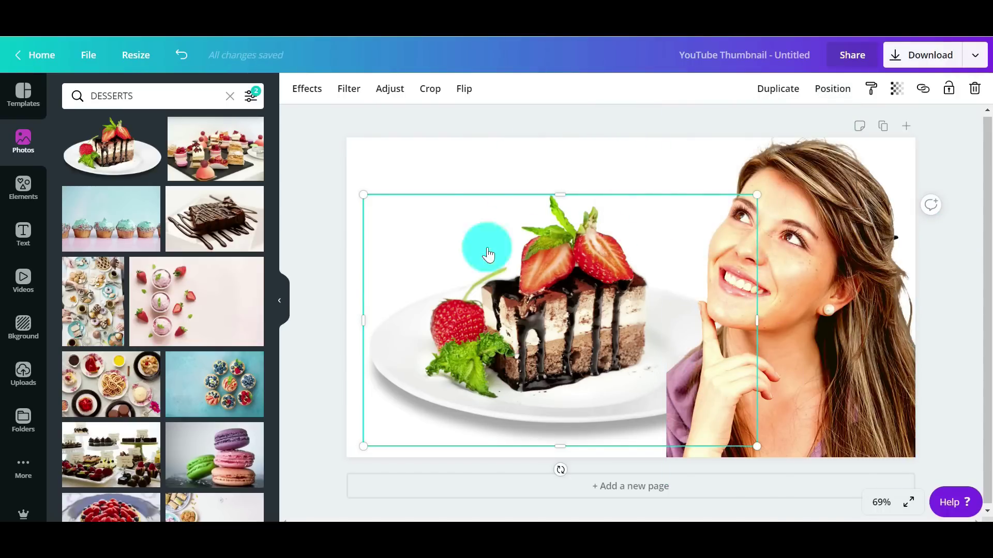
drag(361, 199, 256, 127)
drag(469, 284, 539, 297)
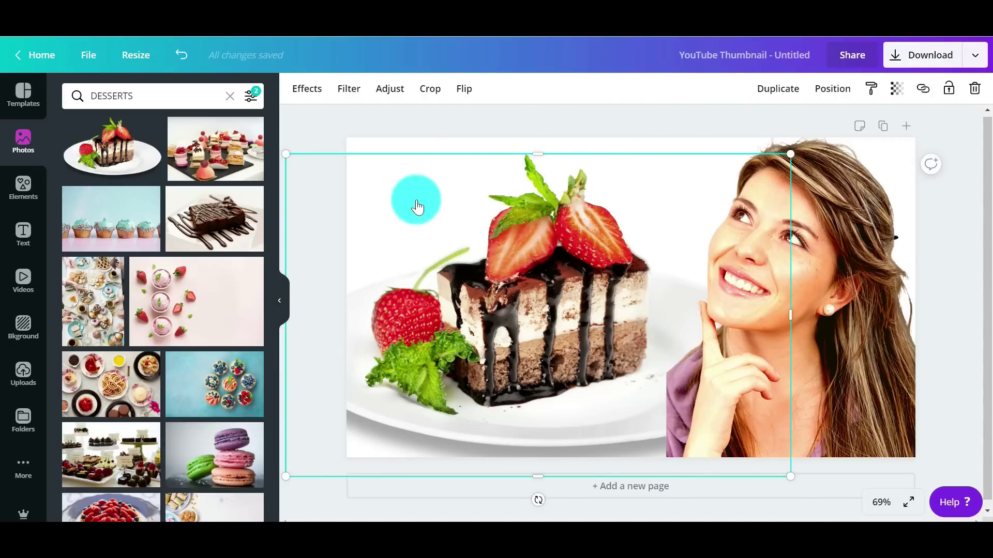
click(497, 133)
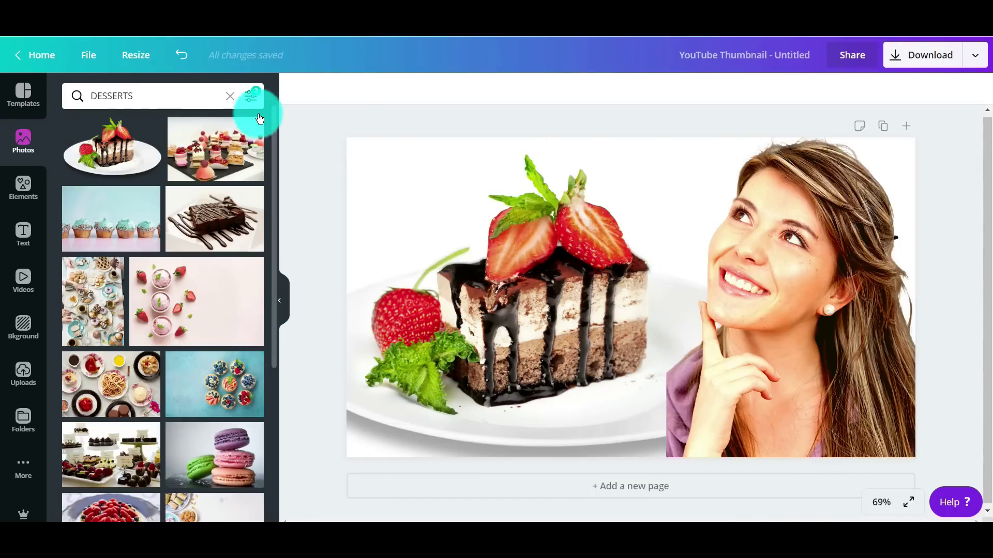
- Add a heading reading 'Show', enlarge it to size 95.4, and place it top-left
click(23, 234)
click(134, 158)
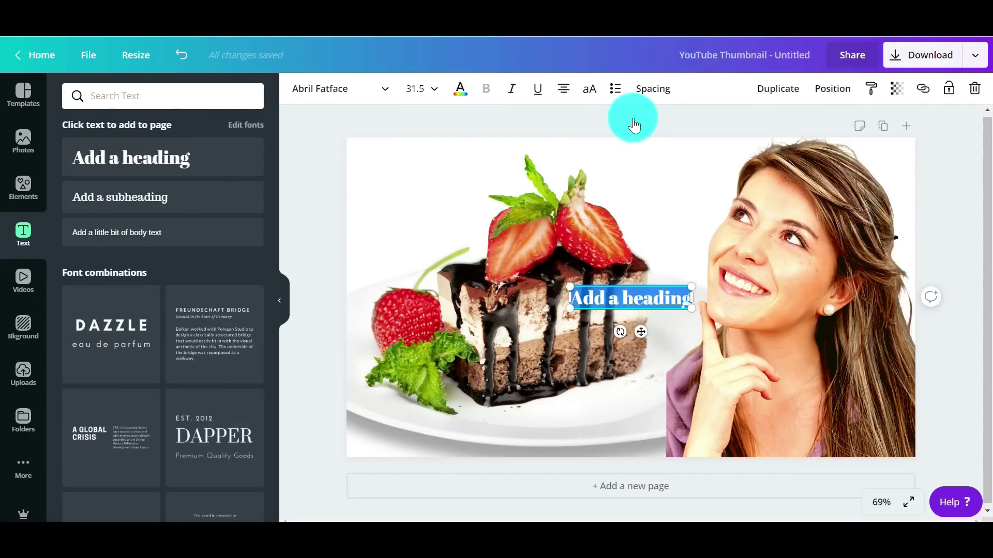
text(Show)
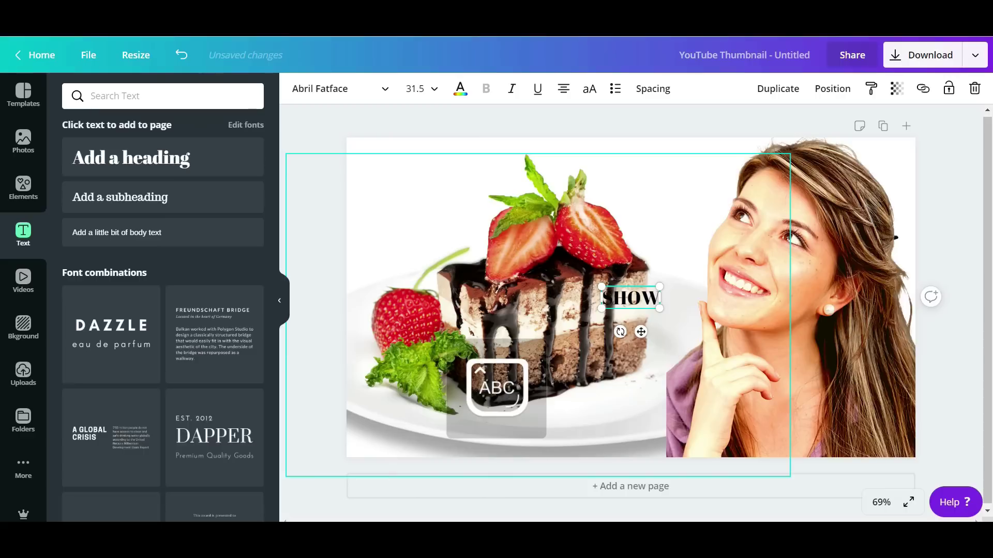
drag(602, 286, 484, 242)
drag(598, 237, 473, 136)
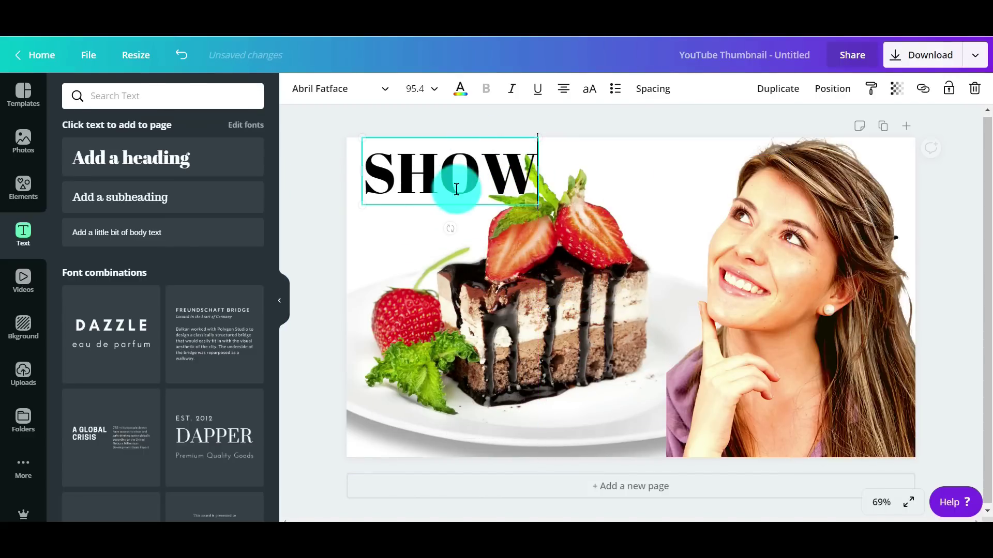
- Set SHOW to Bebas Neue Cyrillic, enlarge it to size 180, and shift it slightly right
click(385, 94)
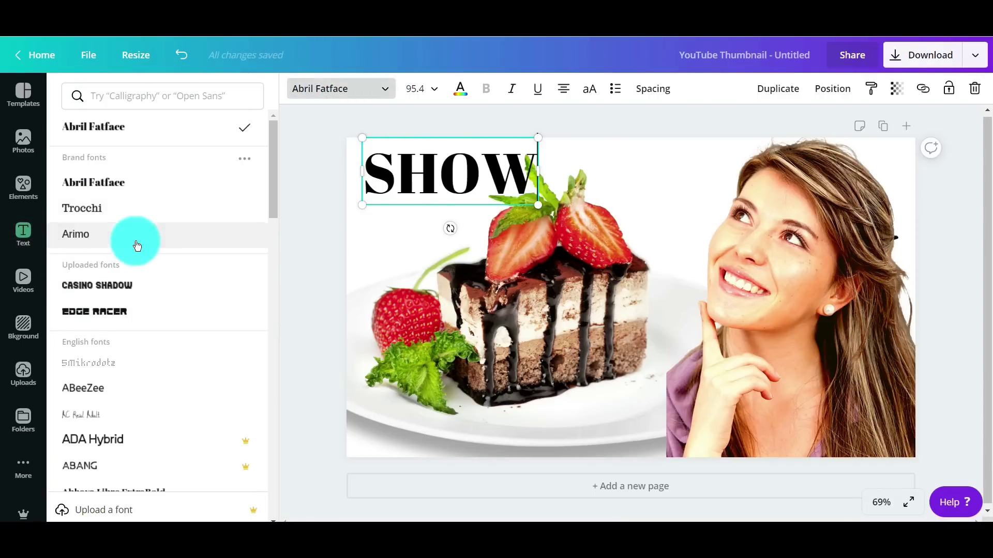
scroll(155, 258, down, 5)
scroll(155, 249, down, 7)
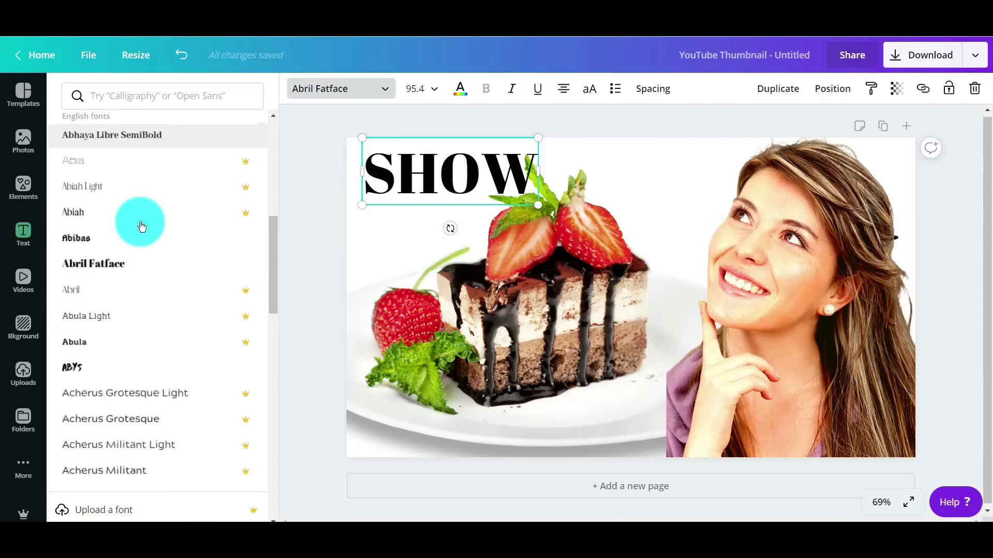
scroll(162, 261, down, 10)
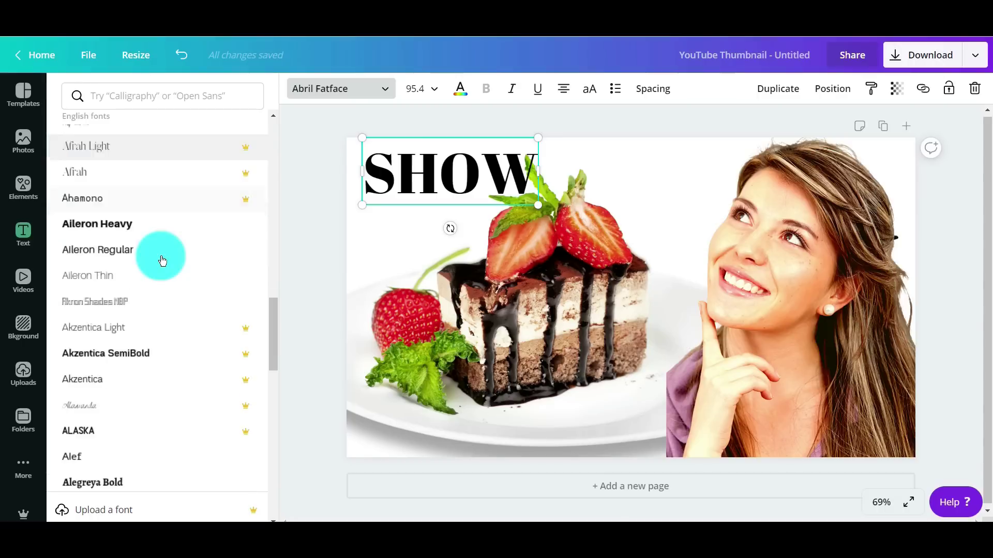
scroll(162, 261, down, 12)
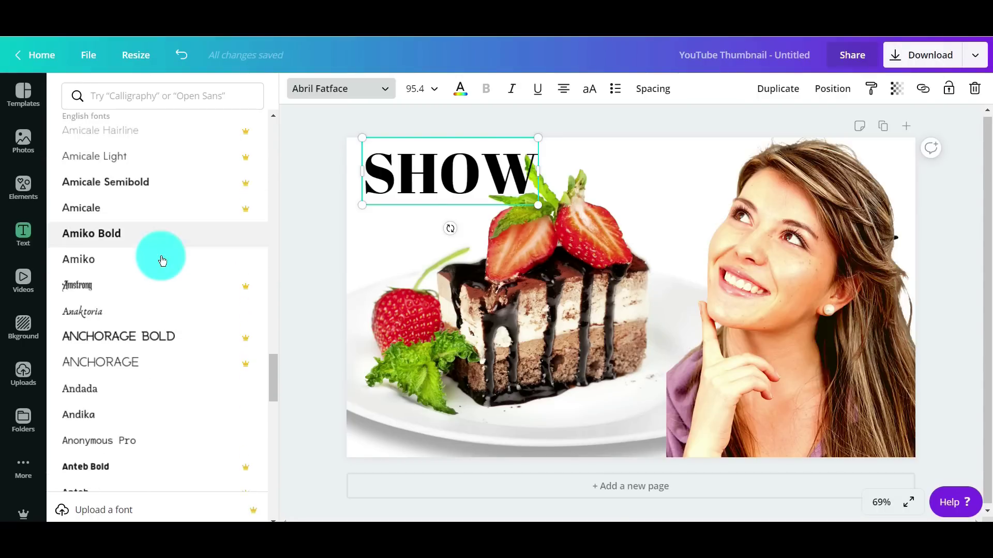
scroll(162, 264, down, 4)
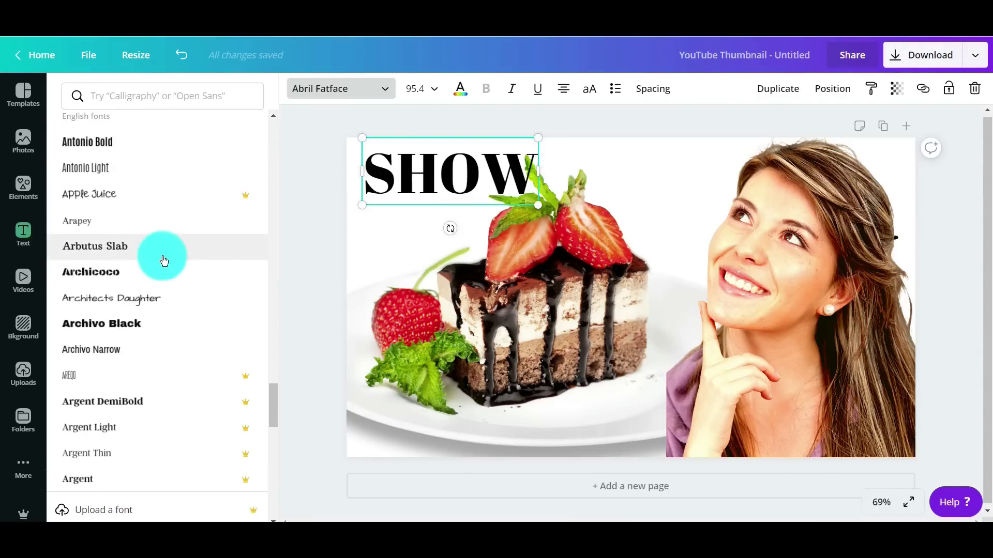
scroll(155, 239, up, 1)
scroll(155, 239, down, 10)
click(71, 317)
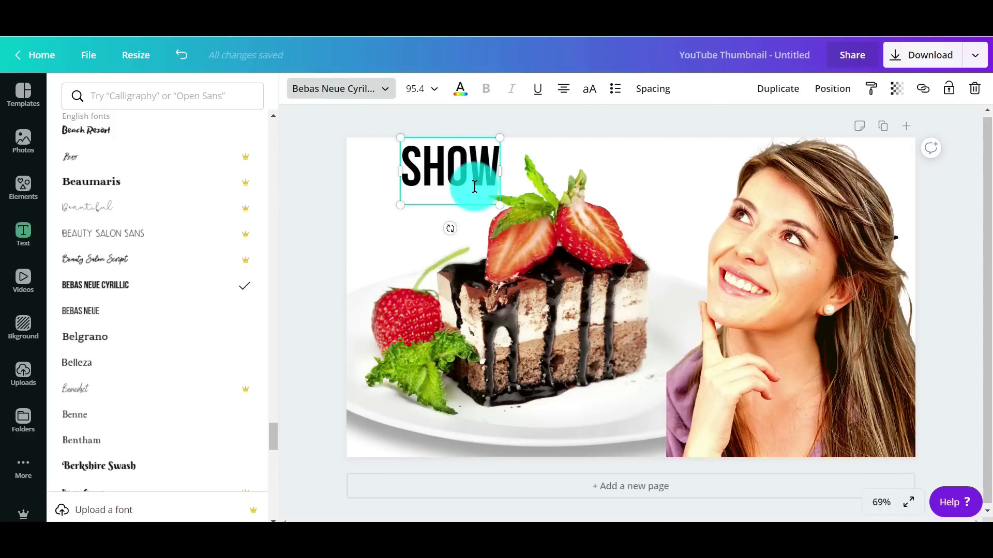
drag(400, 208, 474, 180)
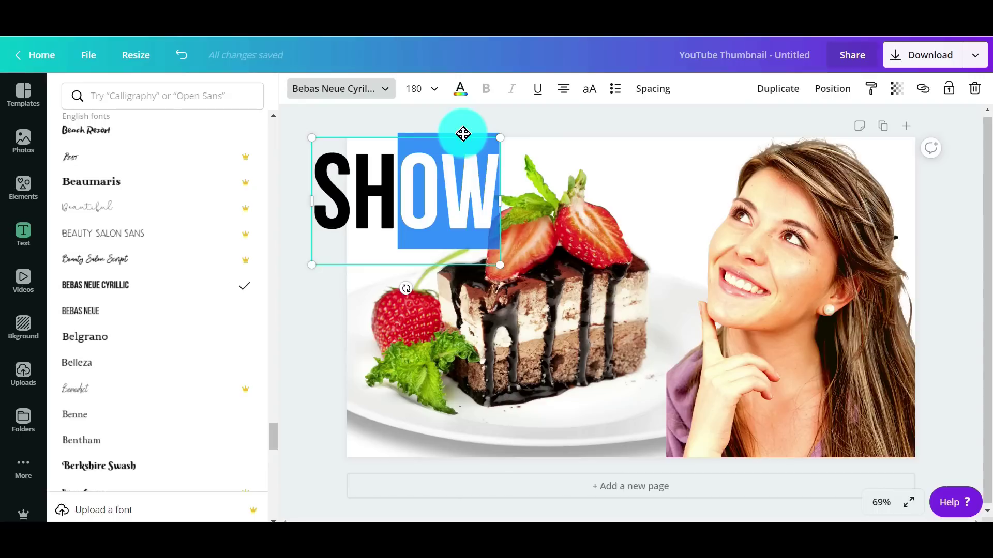
drag(492, 127, 510, 122)
- Duplicate SHOW as a size-150 STOPPING heading at the bottom, realign SHOW, and shift the cake up-right
click(670, 344)
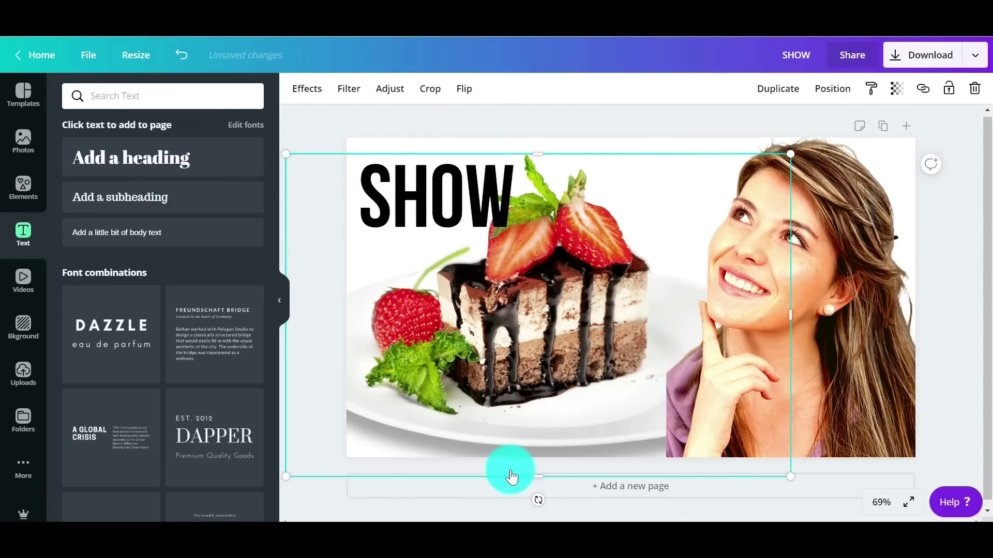
drag(472, 186, 461, 188)
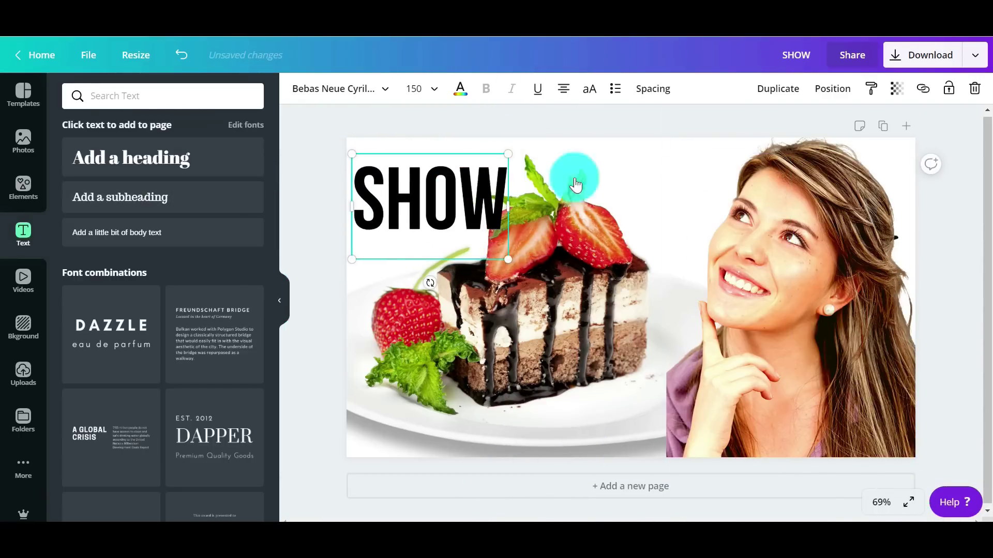
click(775, 89)
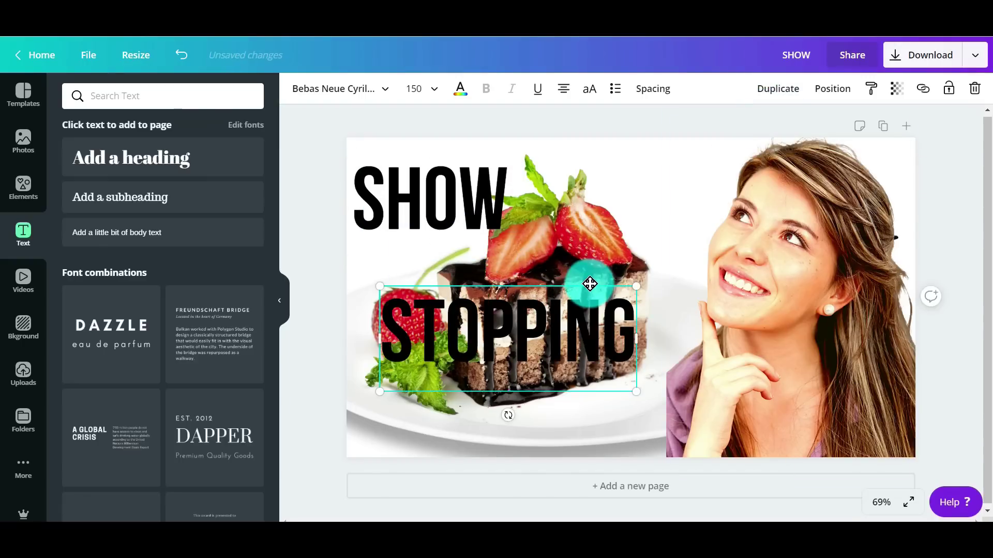
drag(587, 281, 623, 372)
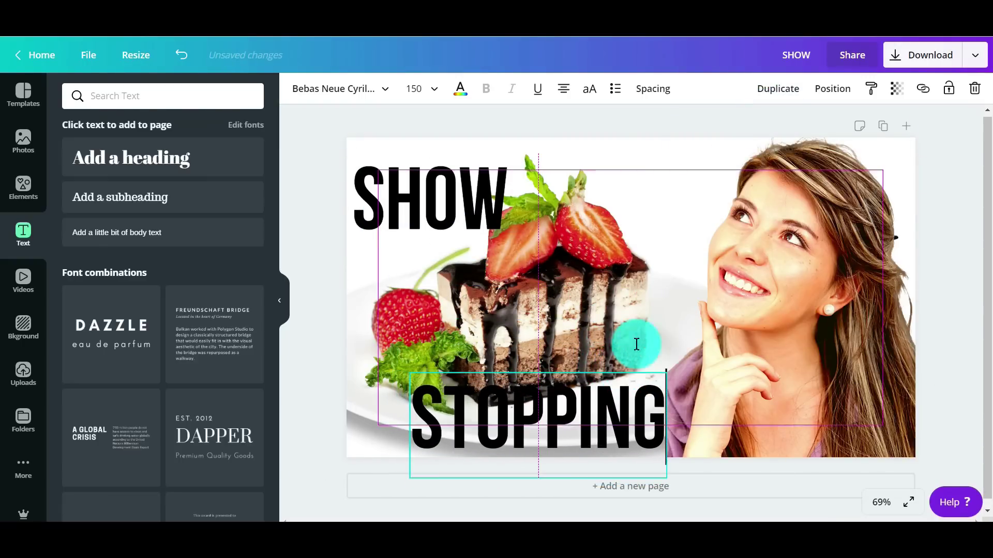
drag(461, 204, 455, 173)
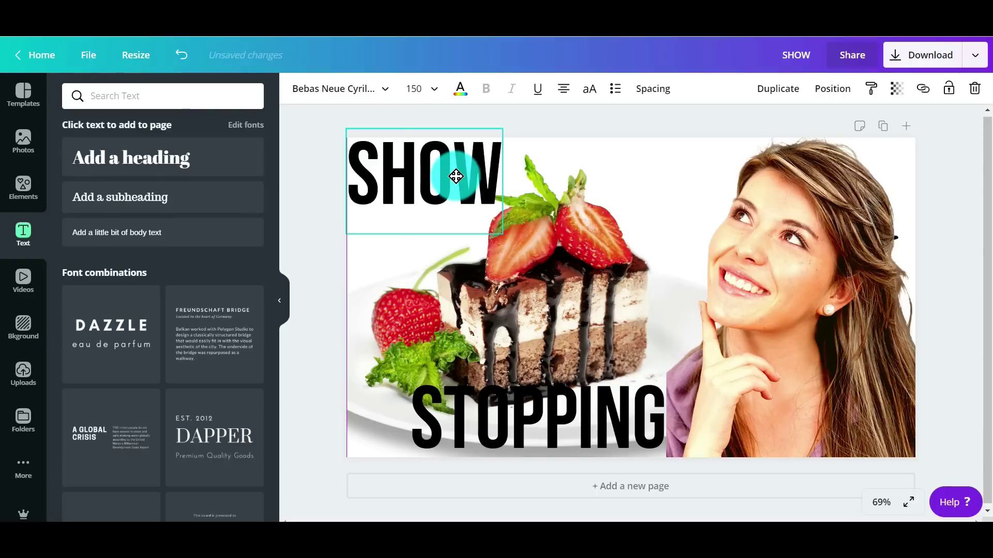
click(581, 381)
drag(584, 399, 582, 404)
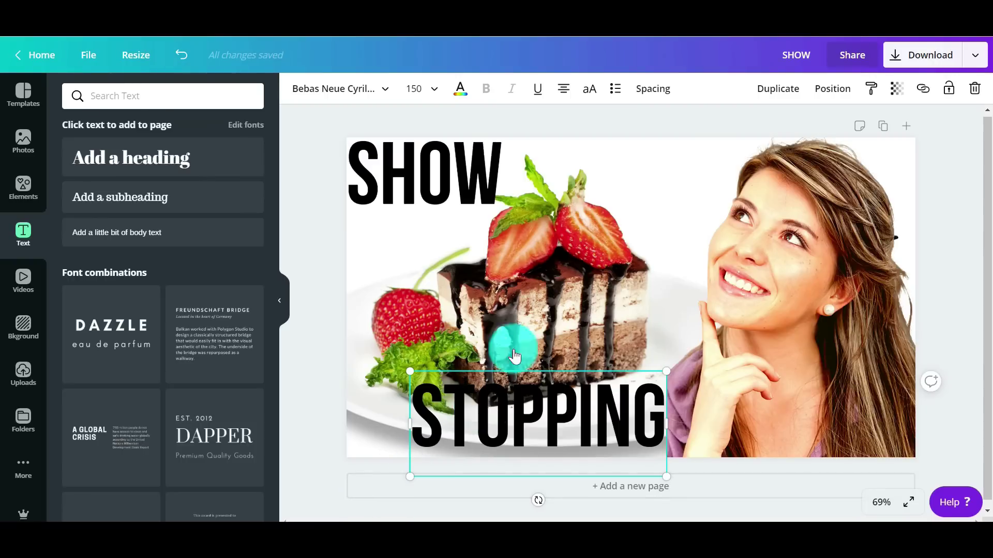
drag(548, 284, 595, 239)
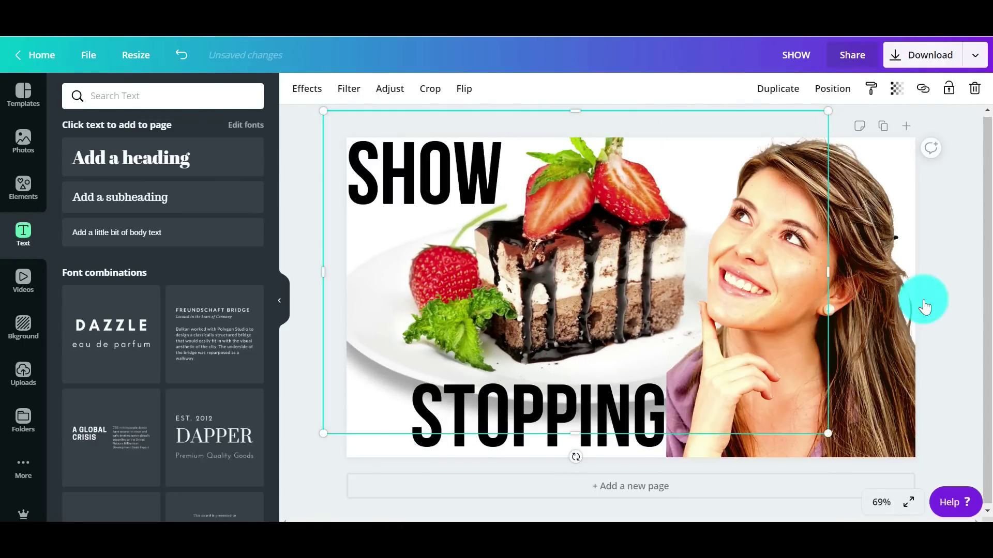
- Deselect everything and scroll the Elements panel down toward Shapes
click(931, 272)
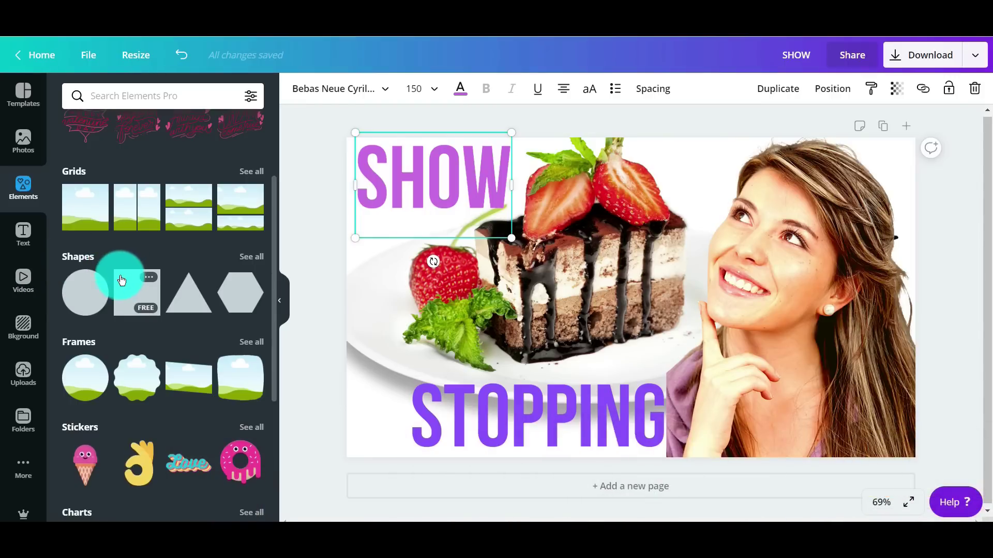
scroll(127, 264, down, 1)
- Add a magenta bar sized to cover SHOW and send it behind the text
click(134, 237)
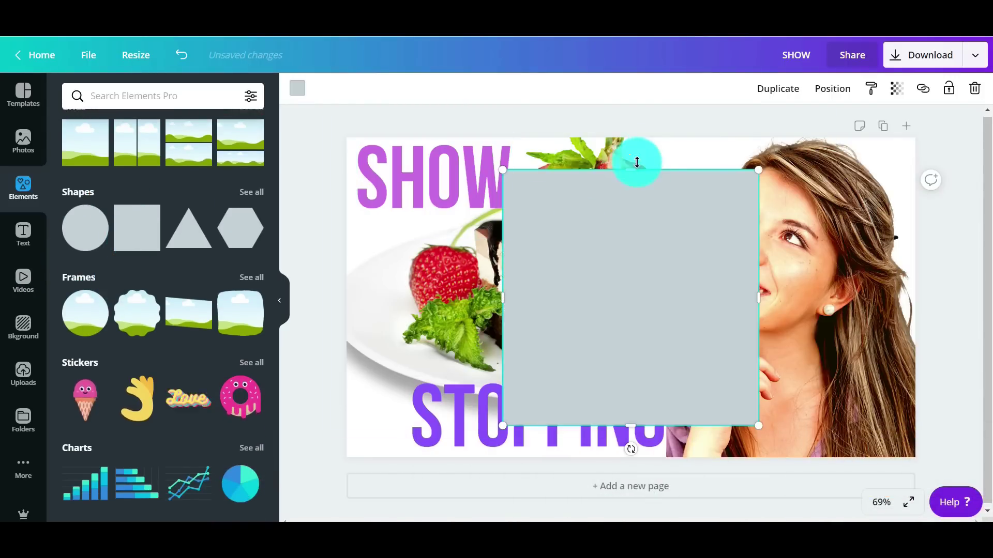
drag(629, 168, 527, 151)
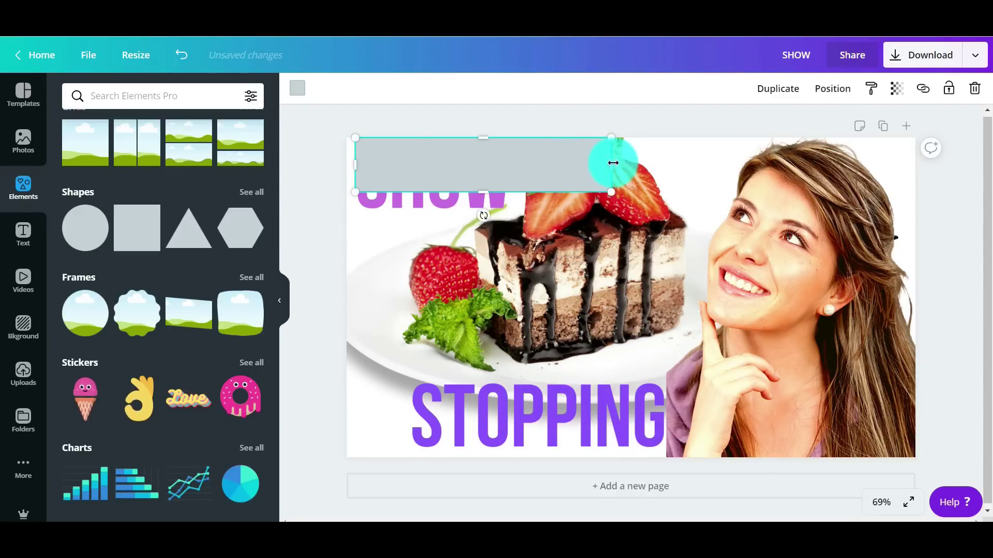
drag(613, 163, 547, 173)
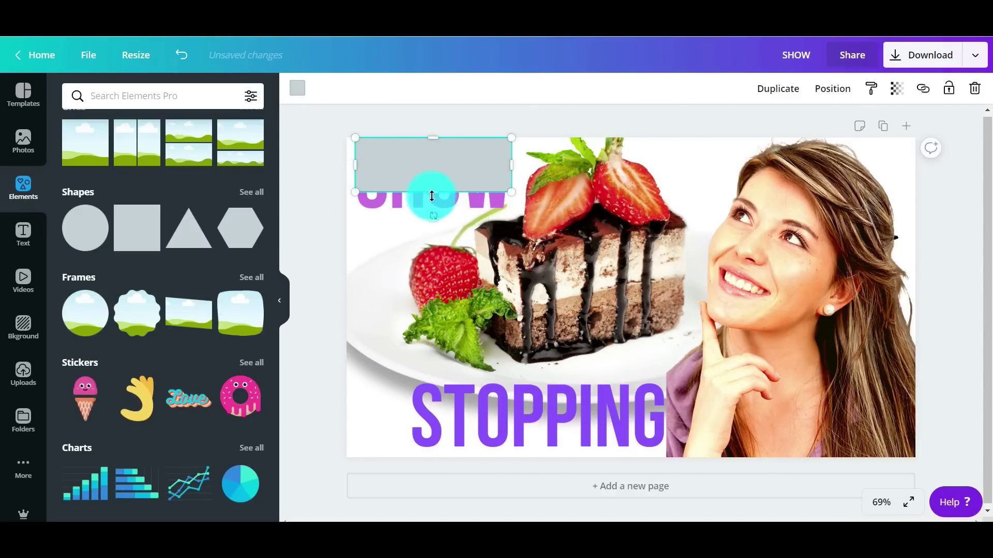
drag(440, 208, 441, 215)
click(834, 91)
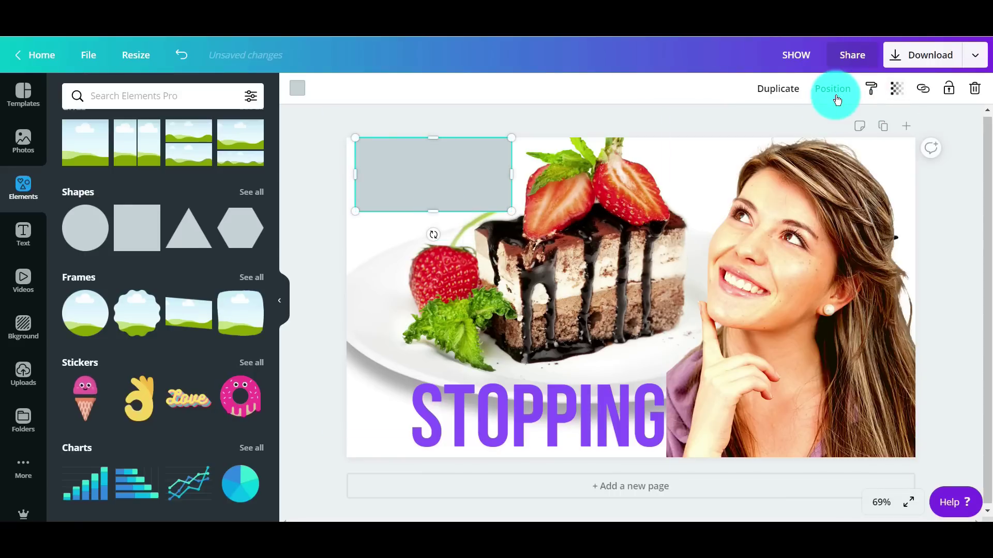
click(787, 130)
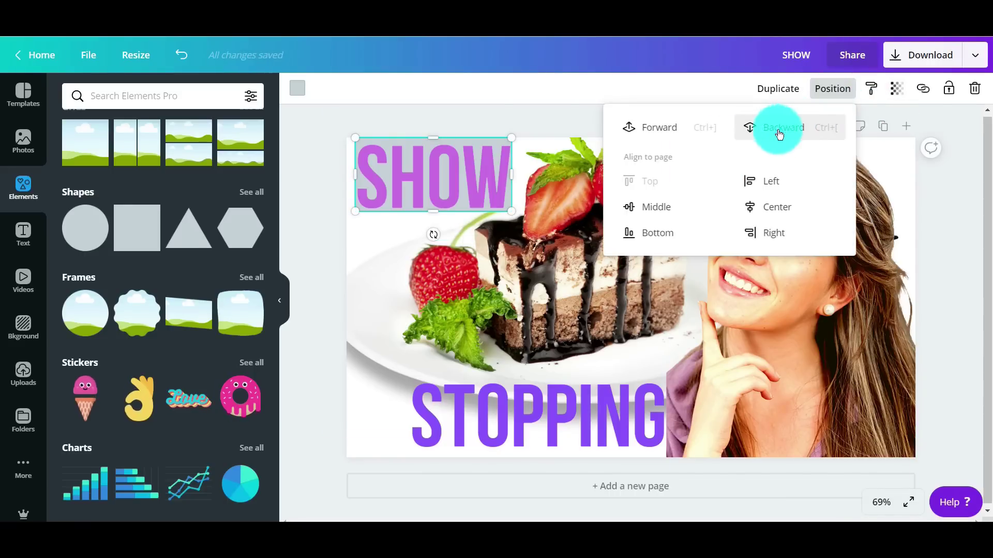
click(297, 88)
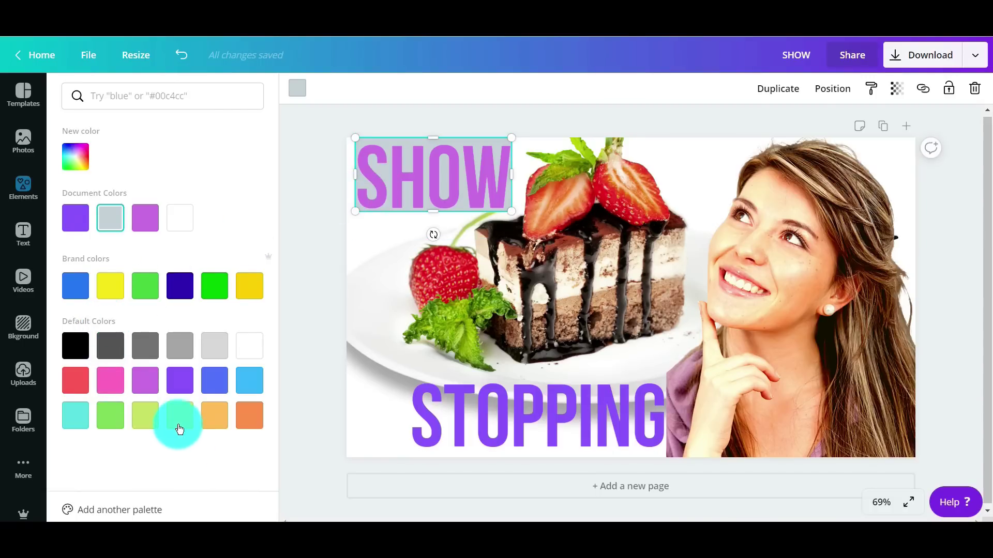
click(190, 405)
- Move the cake photo to the right and make the SHOW text white
click(395, 150)
drag(605, 243, 749, 299)
click(424, 185)
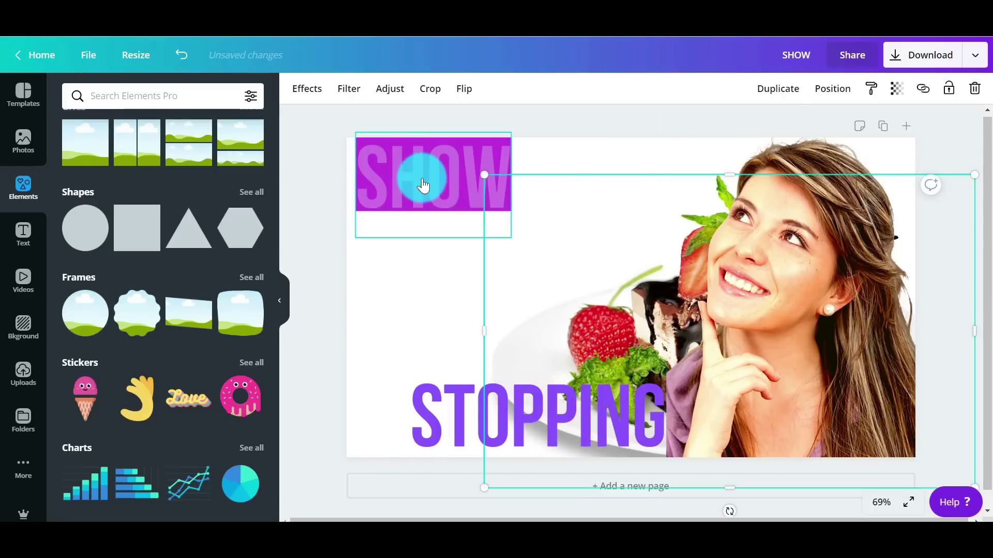
click(460, 88)
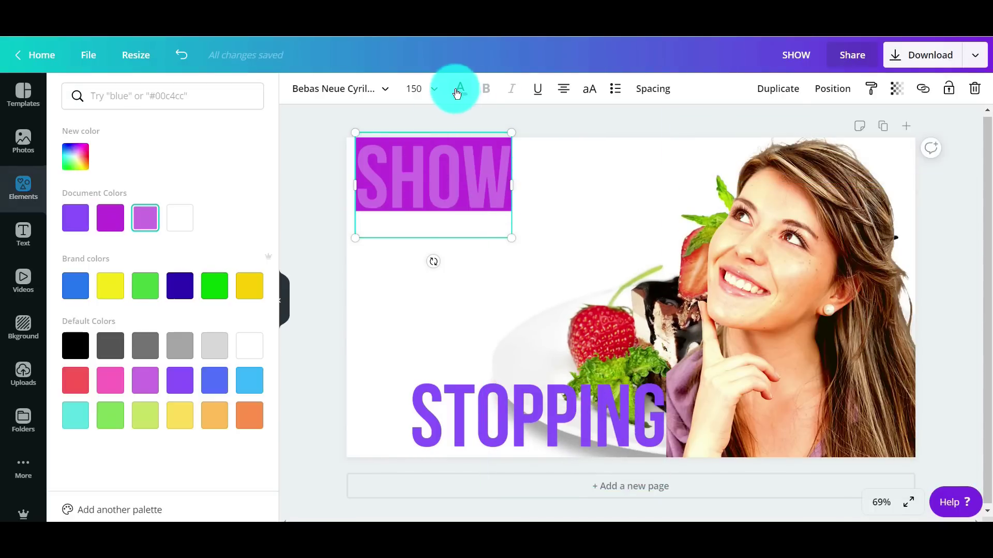
click(181, 217)
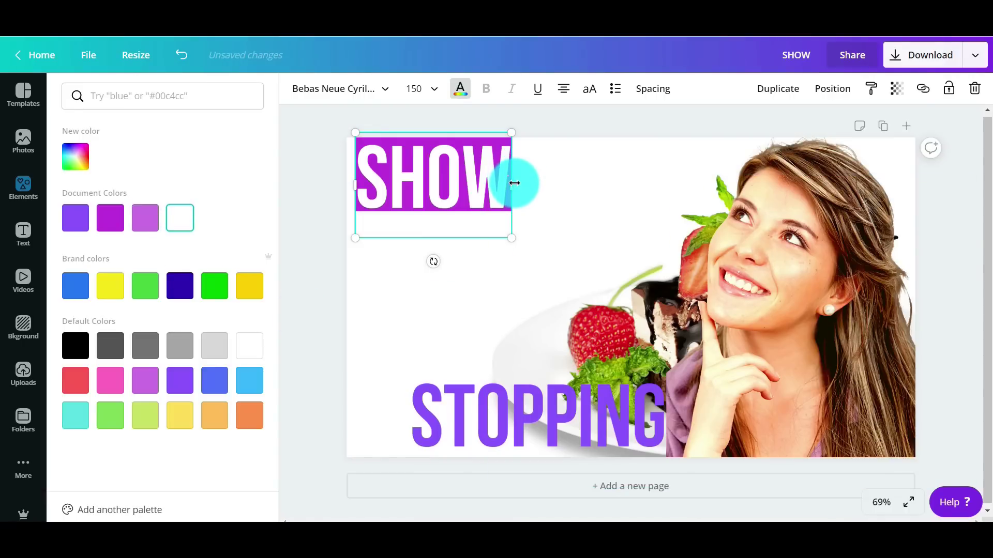
click(461, 265)
- Widen the SHOW text box to fit one line on its block; nudge STOPPING left
click(469, 148)
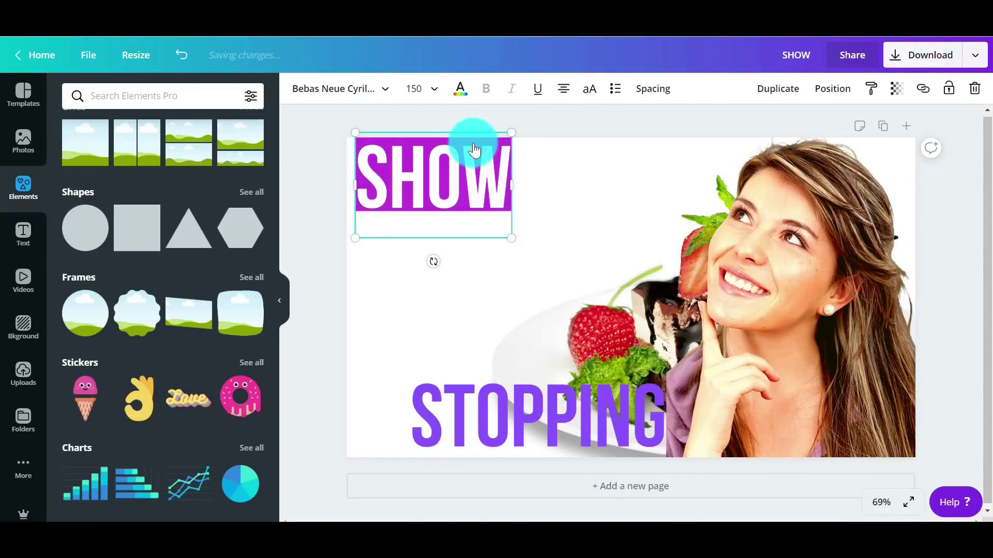
drag(512, 182, 484, 176)
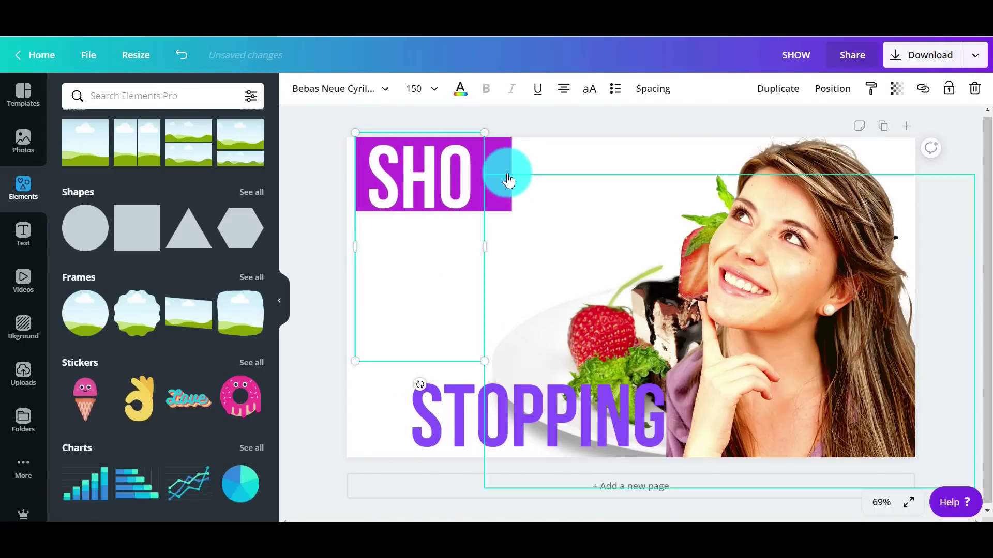
click(509, 176)
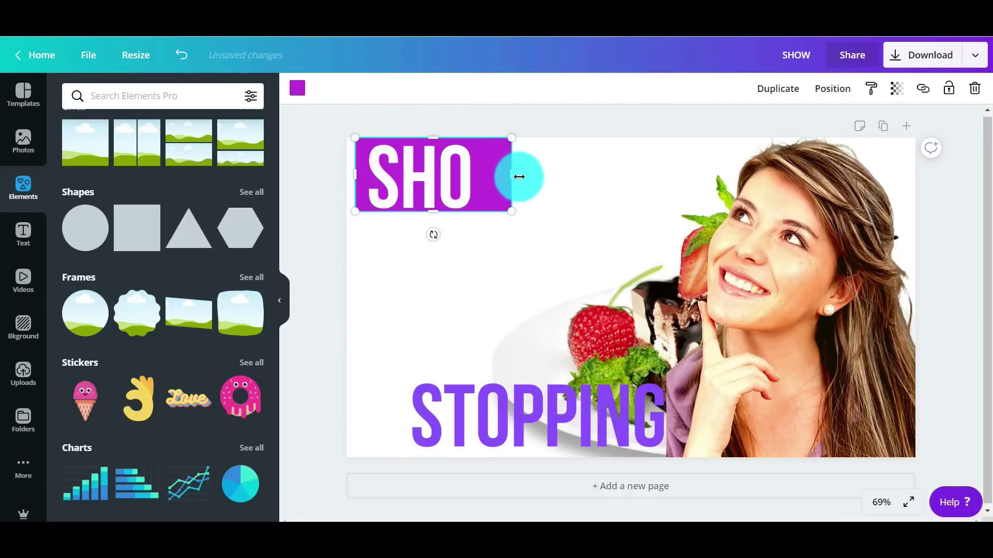
click(439, 173)
drag(492, 249, 524, 245)
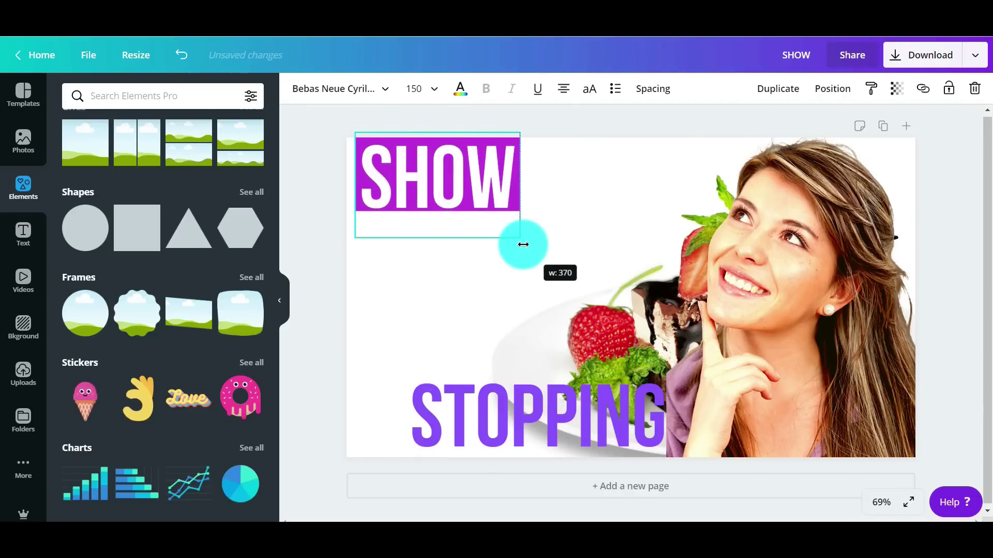
click(589, 154)
drag(541, 430, 525, 415)
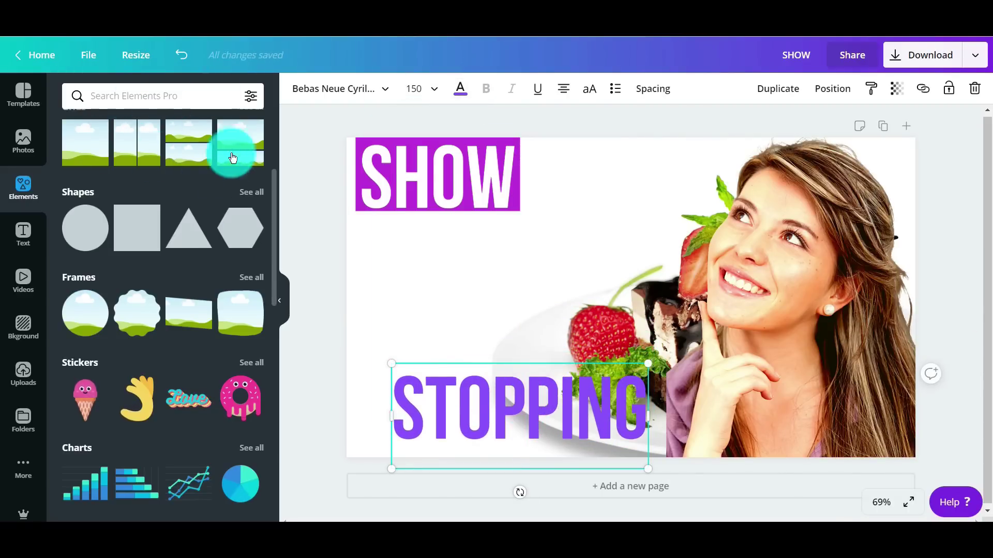
- Add a grey square, shape it into a bar over STOPPING, and send it backward
click(176, 244)
drag(634, 181, 638, 365)
drag(614, 396, 500, 392)
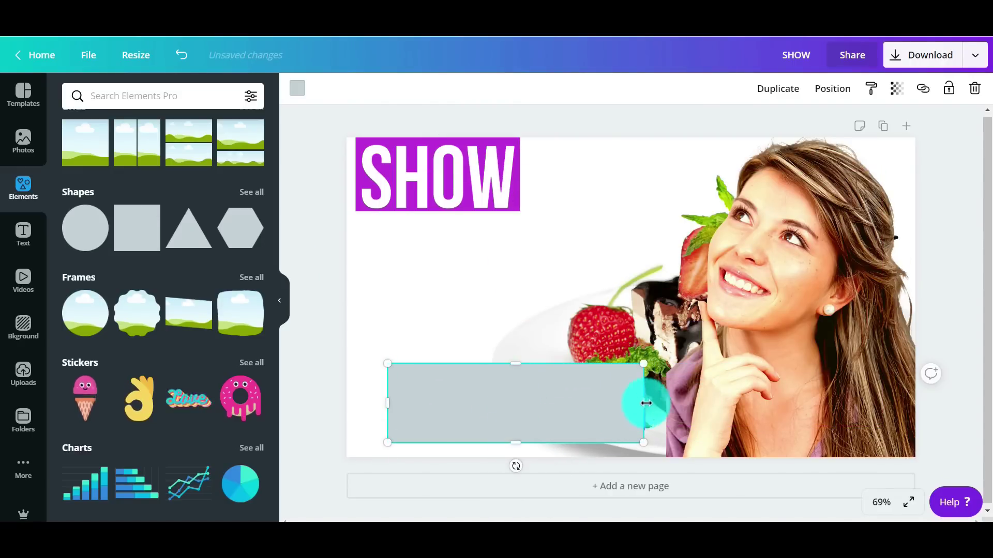
drag(655, 407, 655, 407)
click(825, 102)
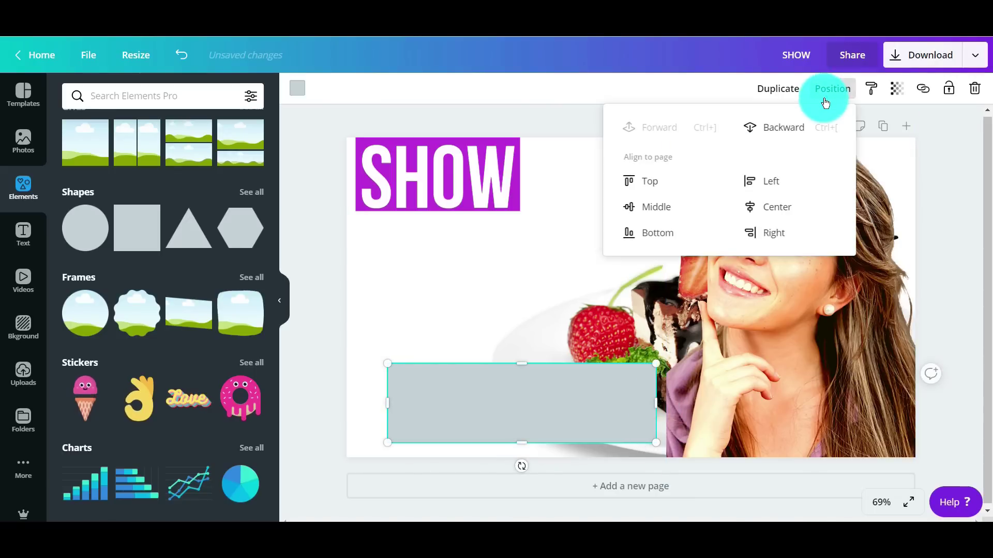
click(787, 127)
- Move the STOPPING text up and left, partly off the left edge
click(583, 394)
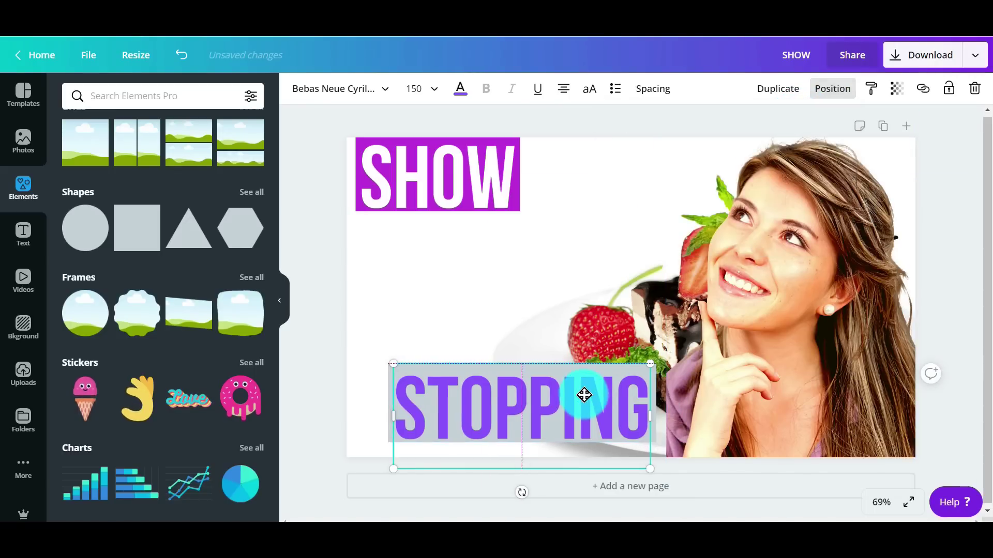
drag(586, 393, 596, 397)
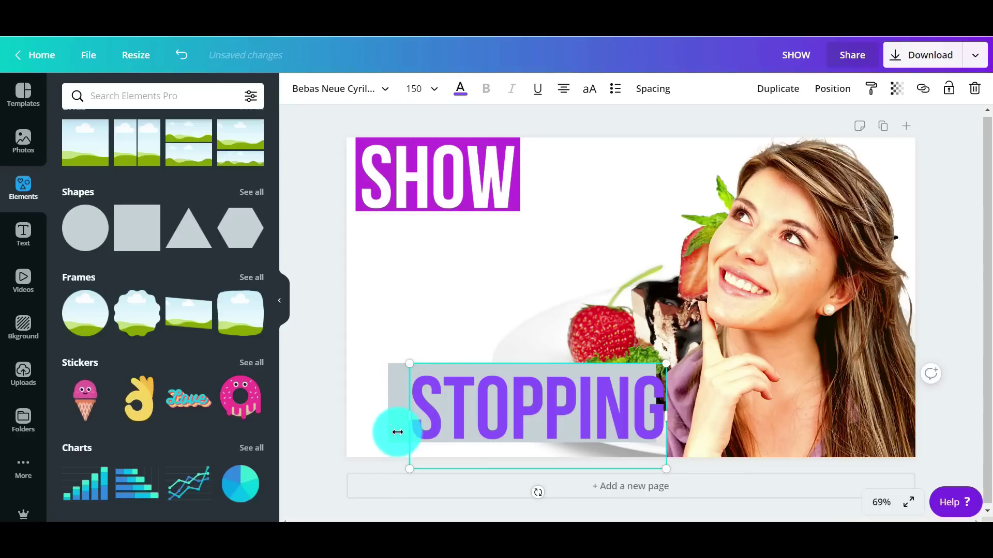
drag(478, 406, 376, 342)
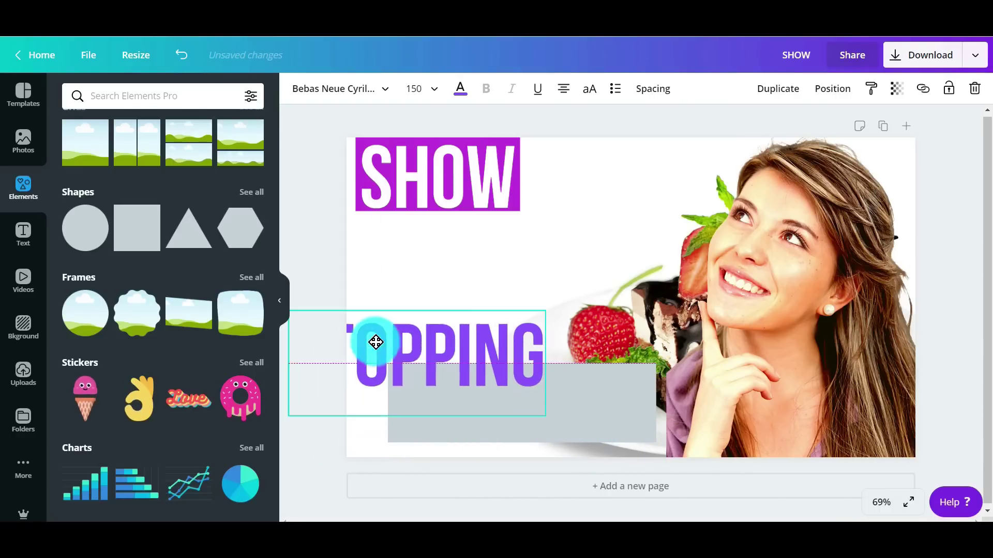
click(589, 419)
click(300, 89)
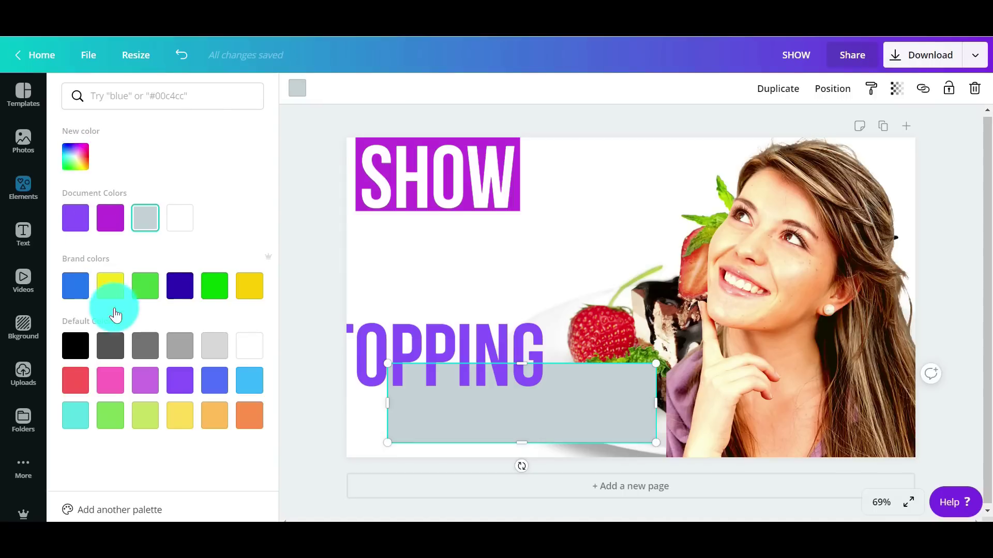
- Colour the bar light purple, make STOPPING black, and move it onto the bar
click(106, 385)
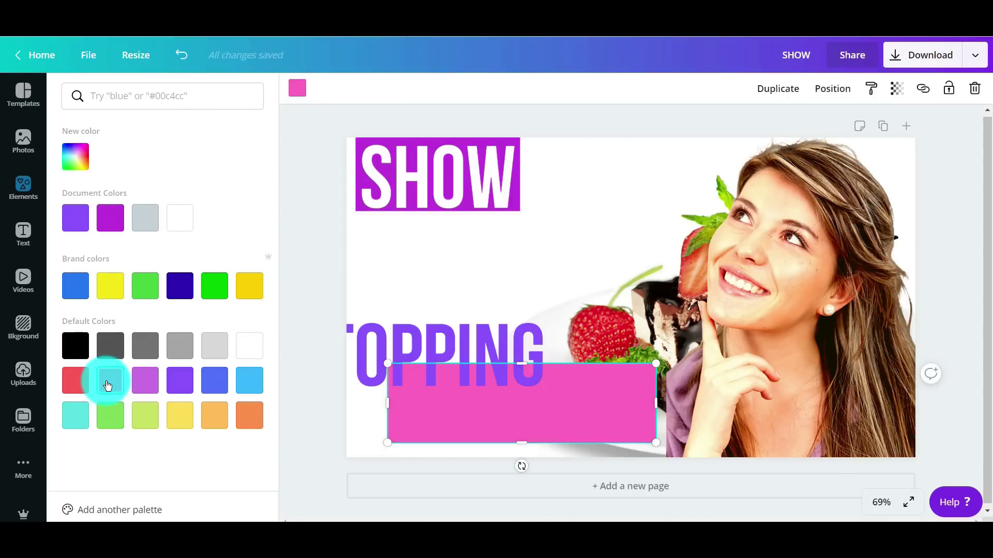
click(74, 383)
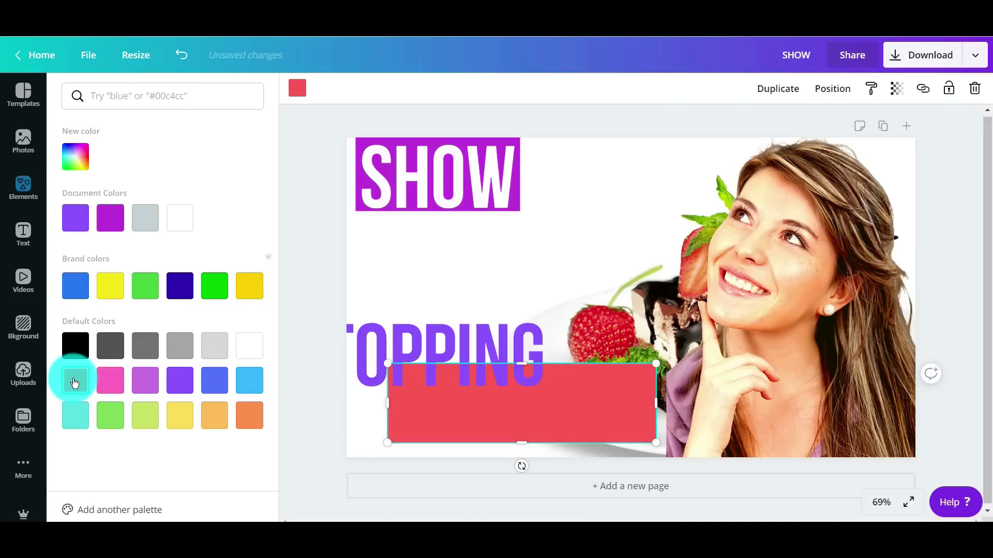
click(138, 386)
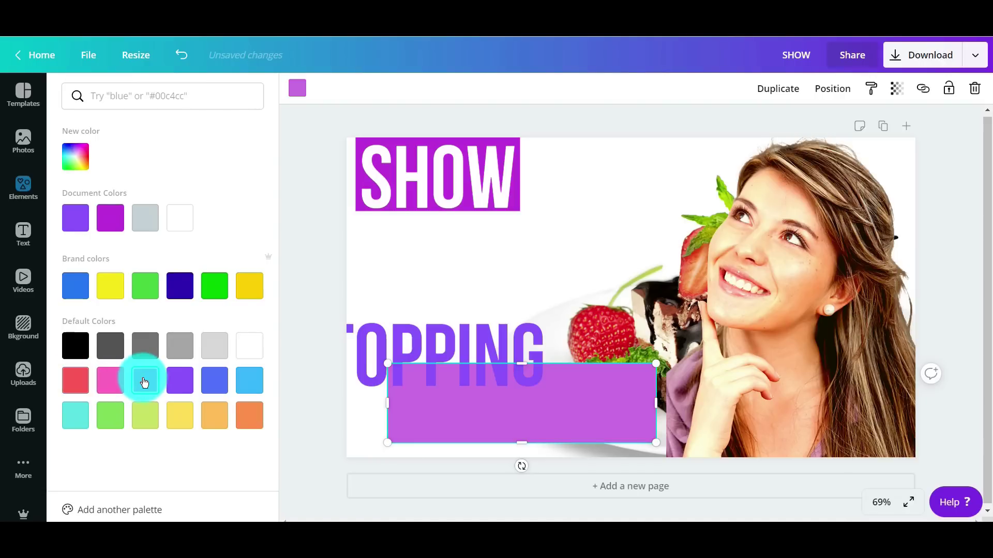
click(476, 346)
click(460, 88)
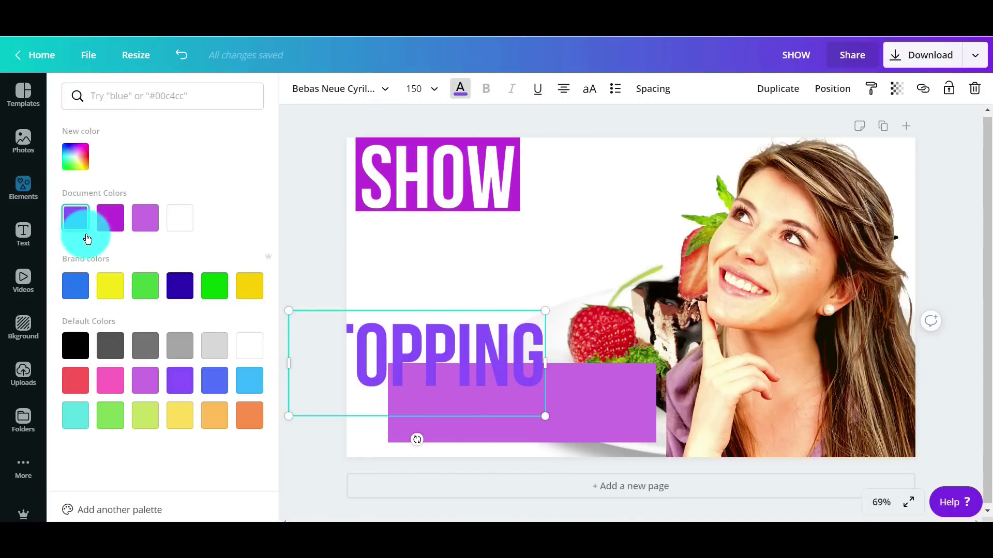
click(76, 346)
drag(437, 343, 538, 394)
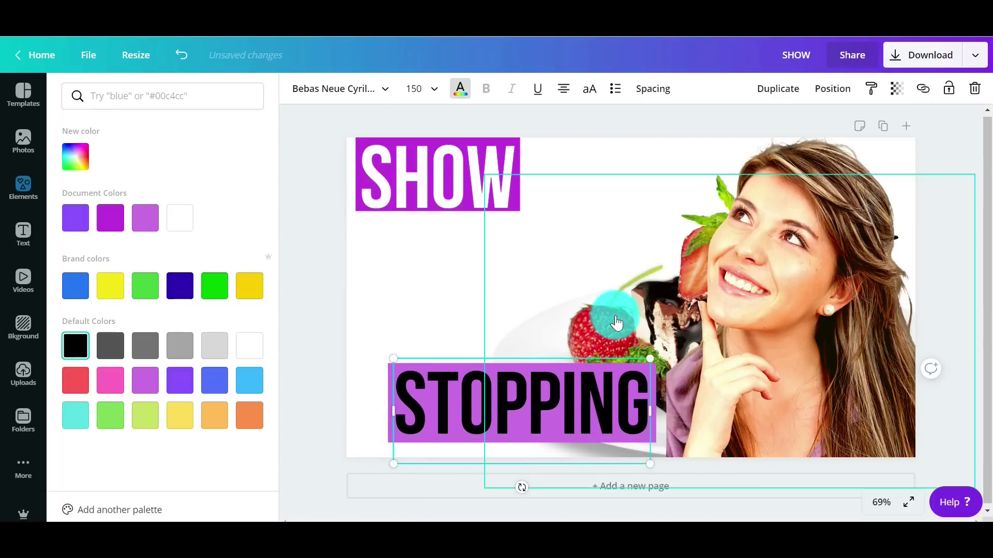
- Move the cake photo up and left behind the words, leaving its crop unchanged
double_click(614, 324)
drag(642, 316, 366, 86)
drag(660, 284, 507, 245)
click(854, 246)
click(953, 196)
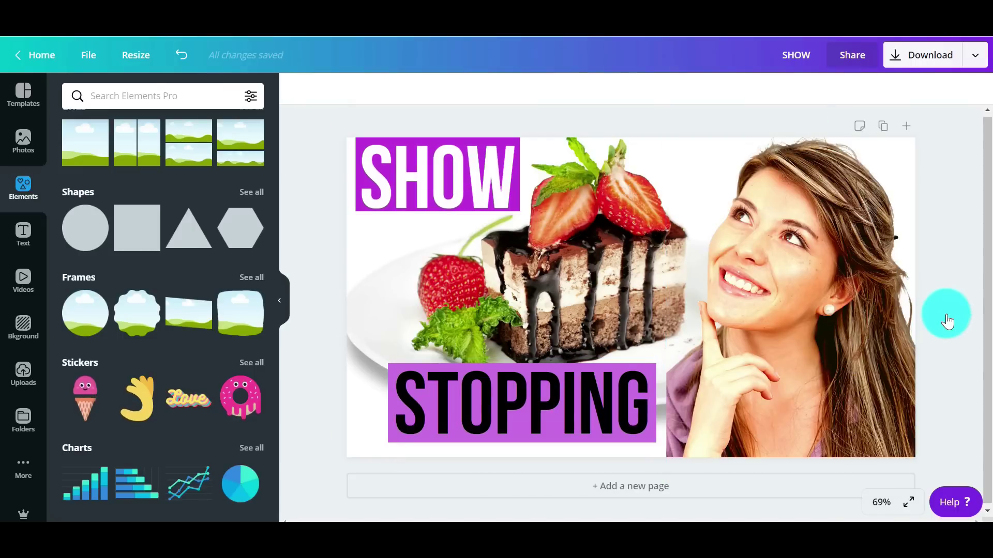
- Zoom the view to 25%, then 10%, then back to 75%
click(880, 504)
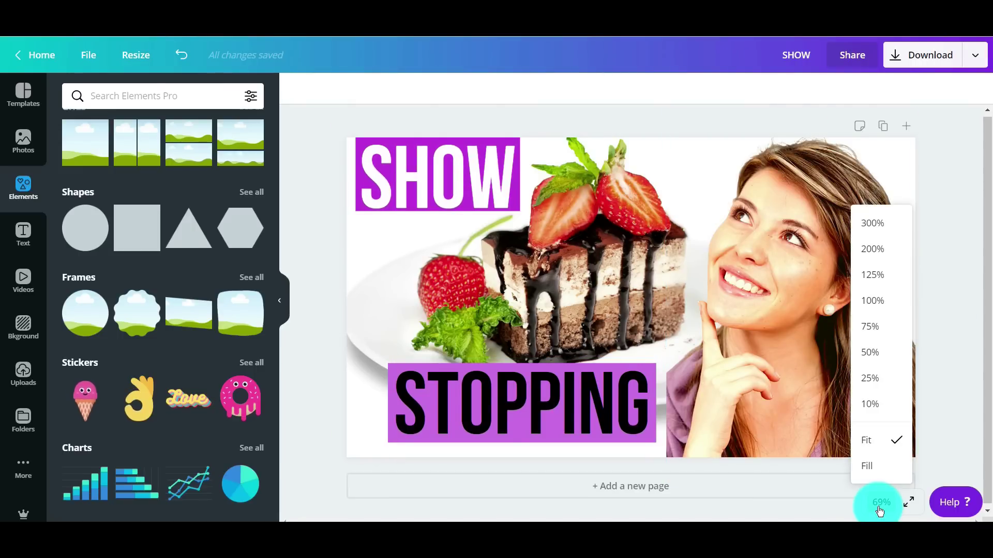
click(870, 383)
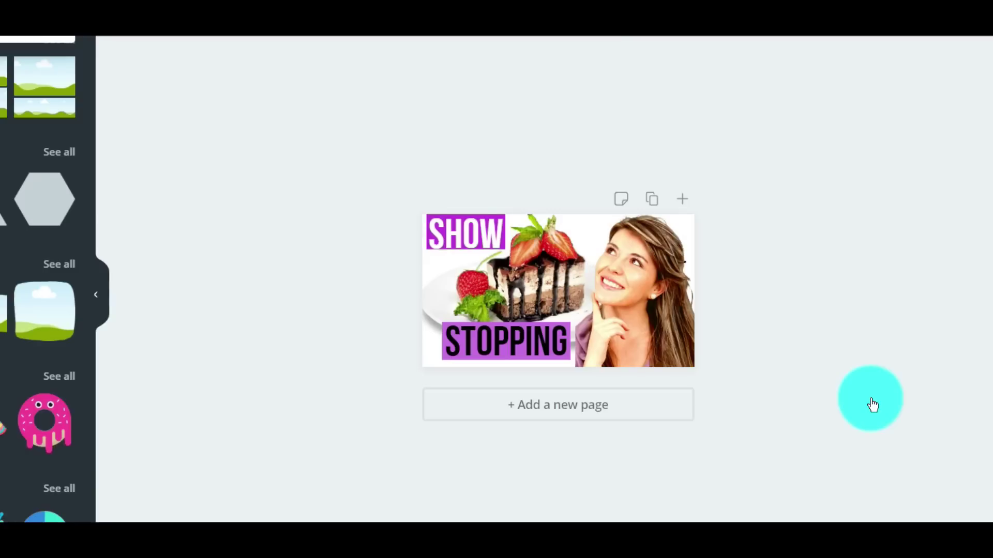
click(886, 519)
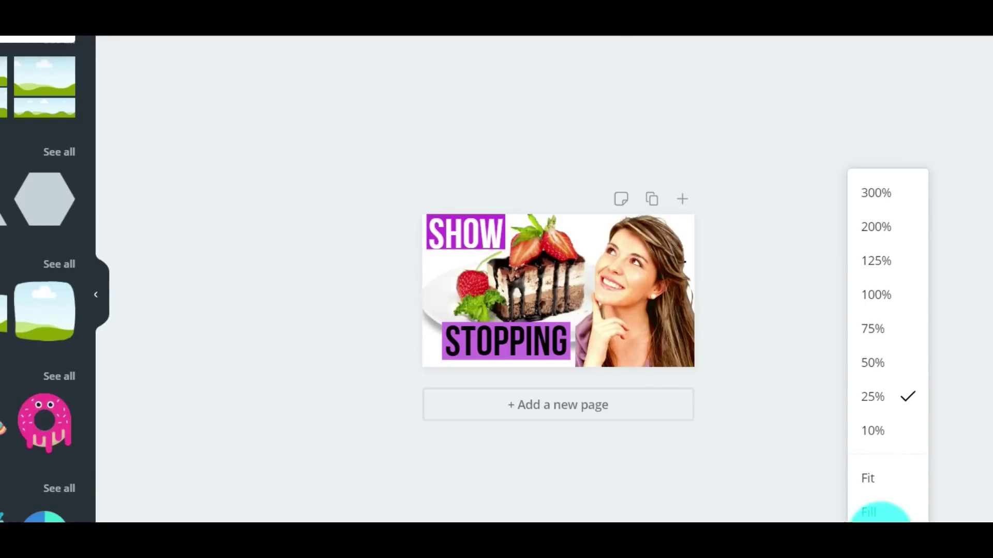
click(877, 443)
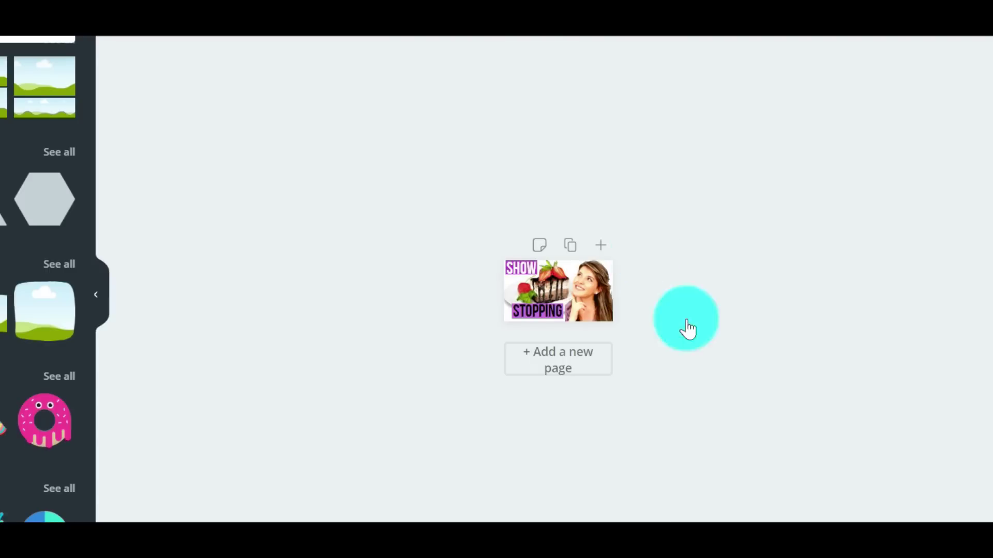
click(887, 538)
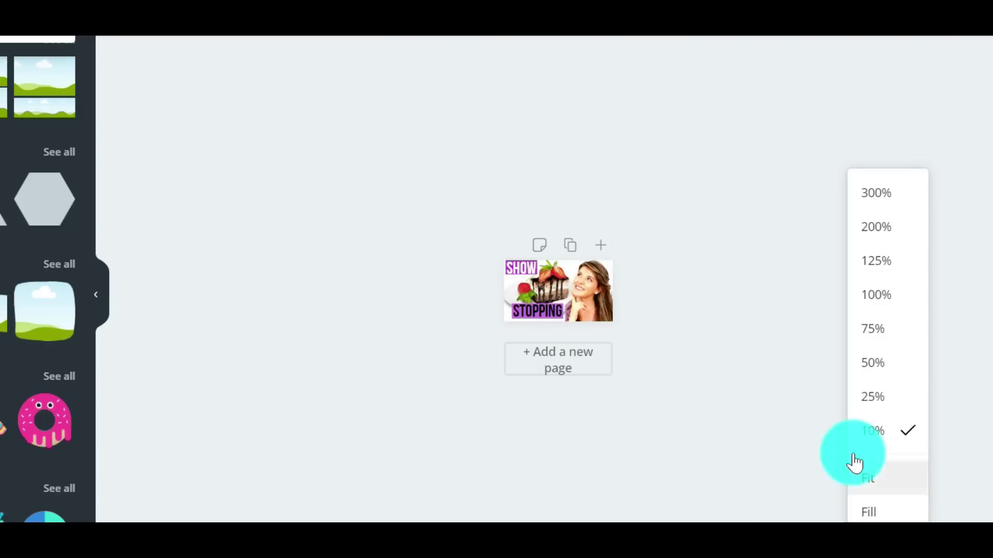
click(873, 329)
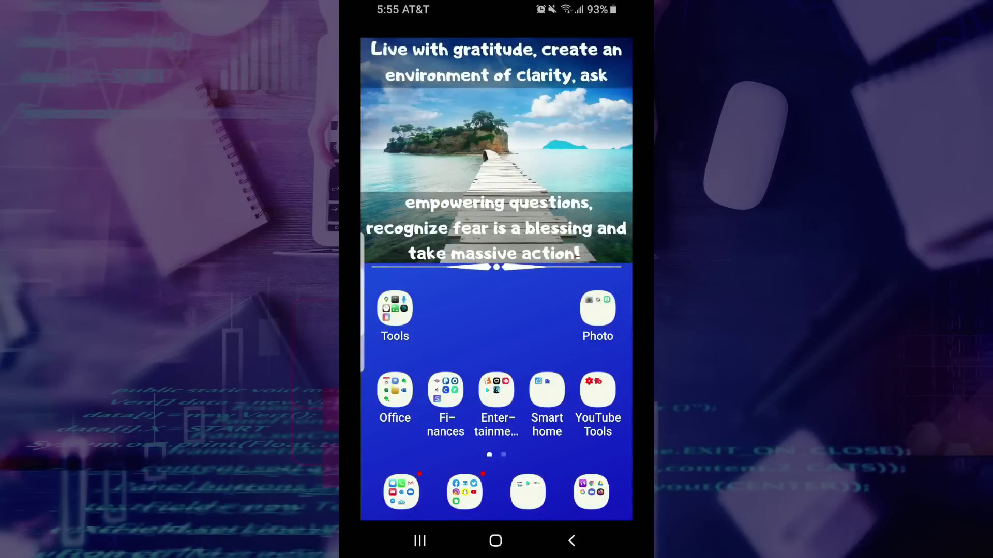
- Launch the Canva phone app and browse the template feed and saved designs
click(527, 491)
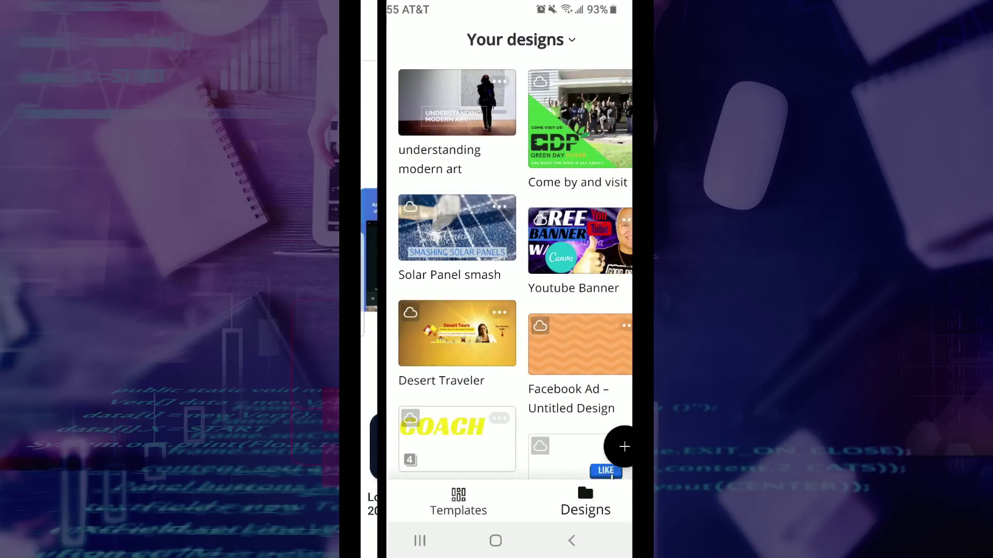
click(433, 502)
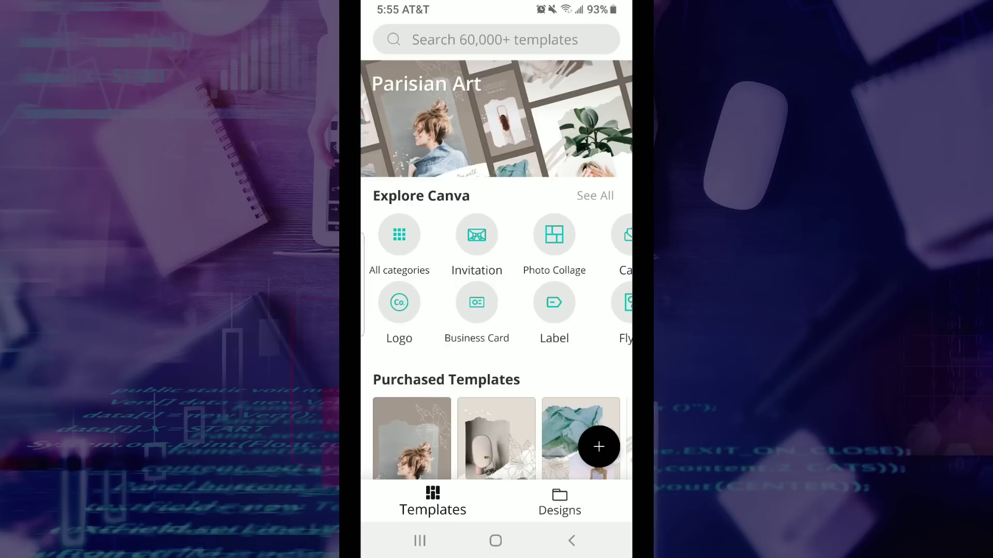
scroll(497, 269, down, 10)
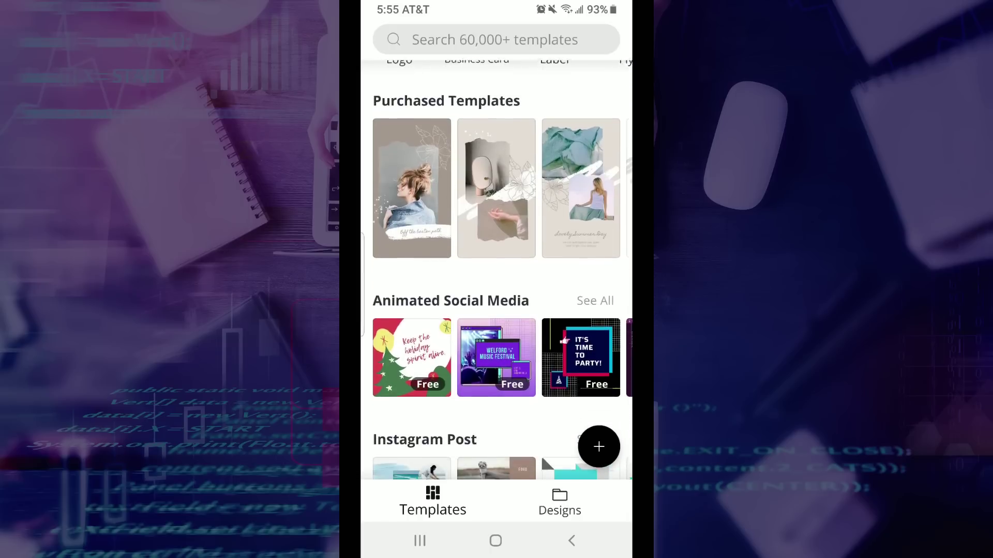
scroll(497, 269, down, 10)
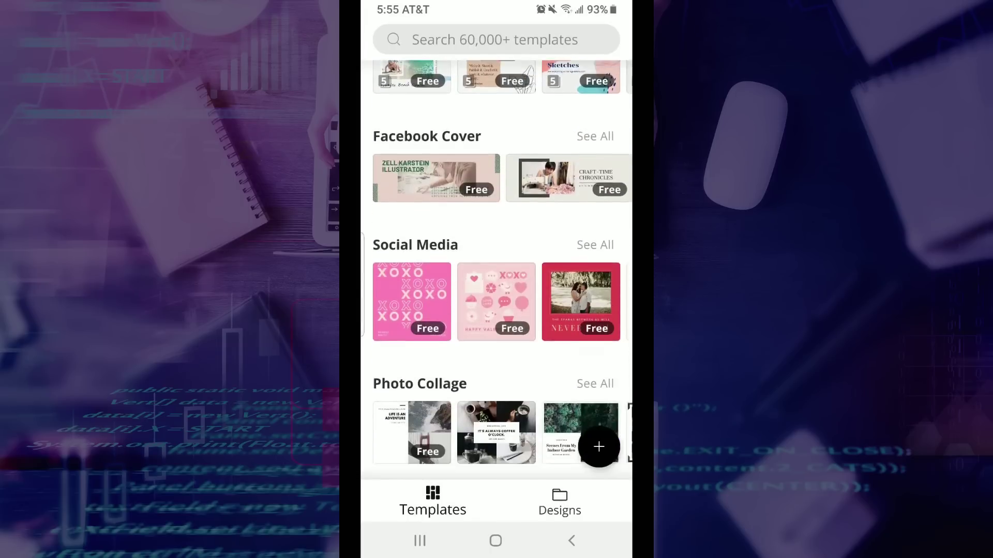
scroll(496, 268, down, 5)
scroll(497, 269, up, 10)
scroll(497, 269, up, 5)
click(560, 502)
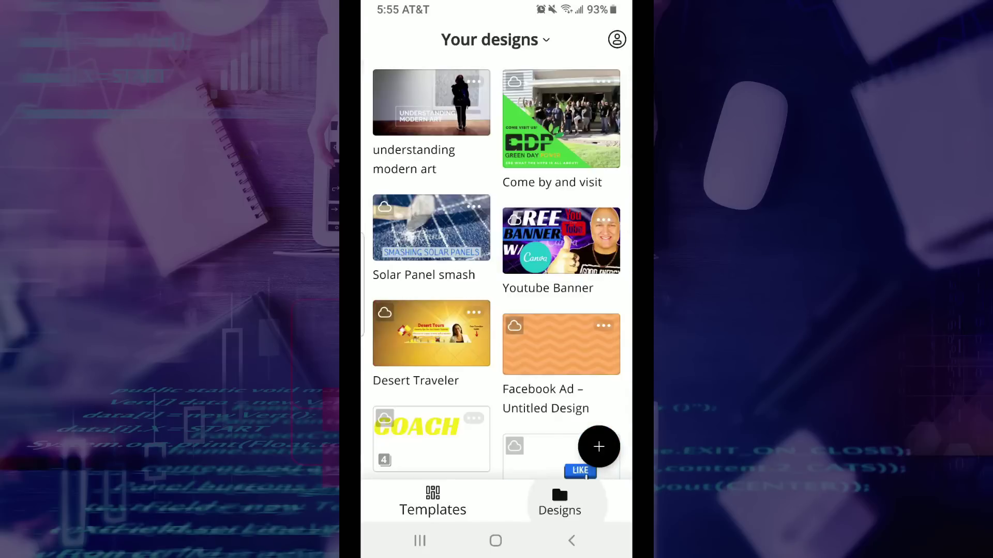
scroll(496, 269, down, 10)
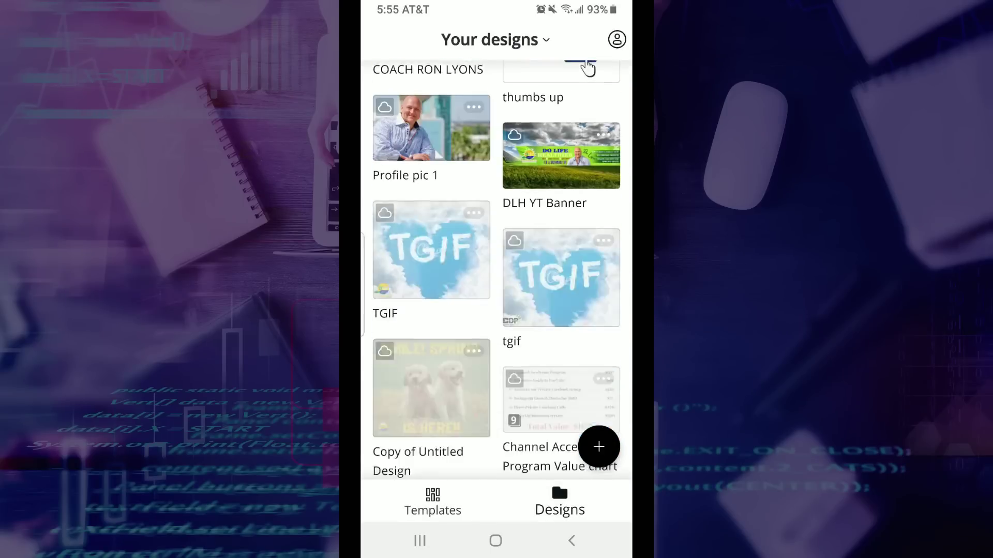
click(433, 502)
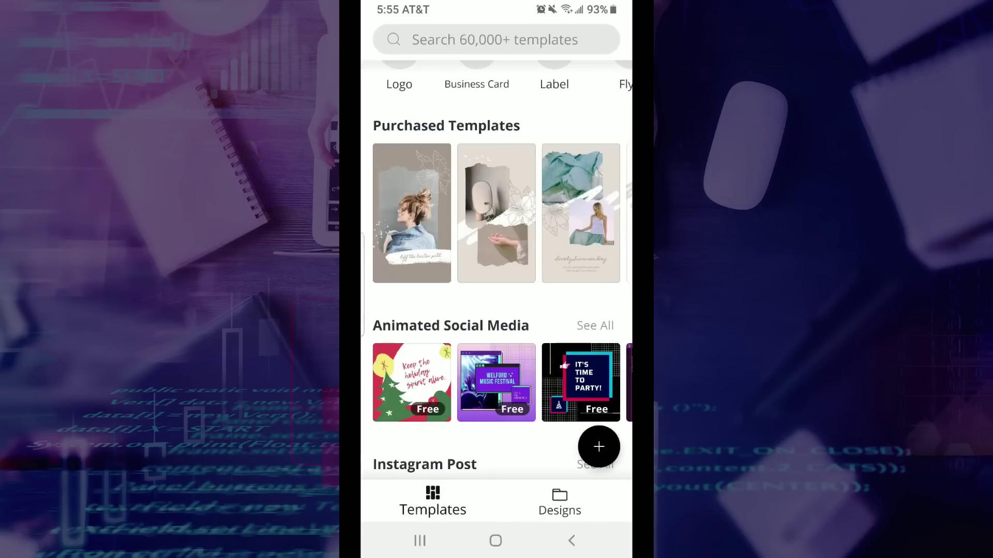
- Search templates for 'you' and pick the YouTube Thumbnail suggestion
click(496, 39)
text(yi)
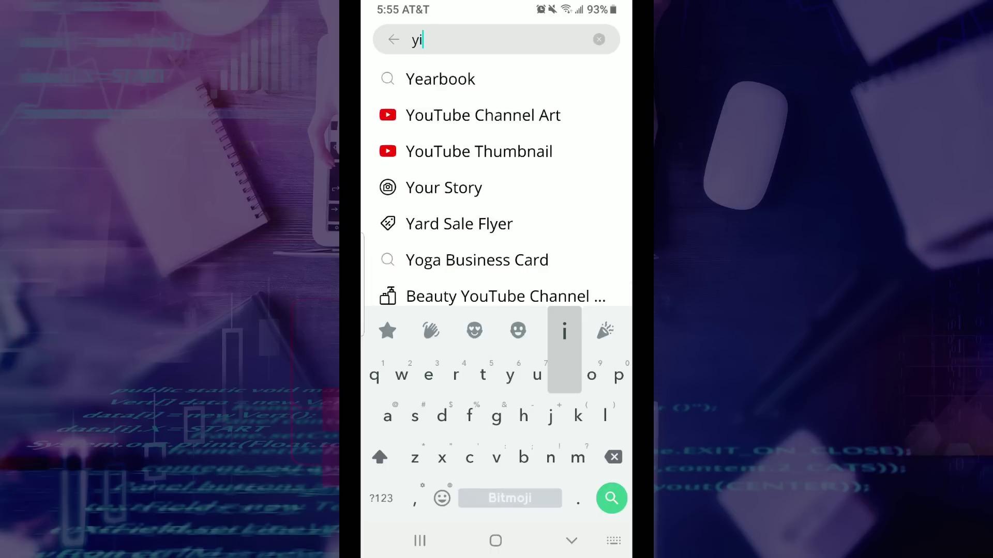
key(BackSpace)
text(ou)
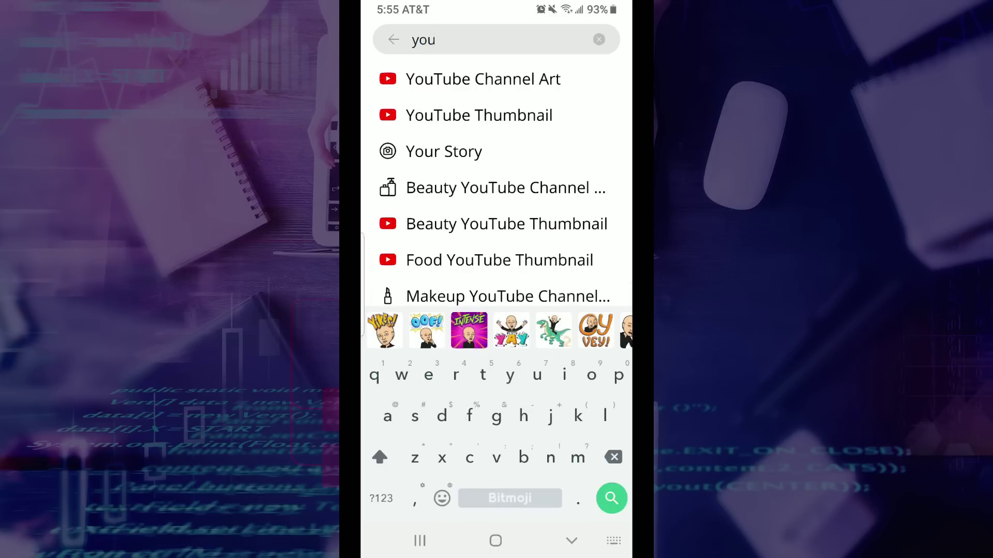
click(476, 113)
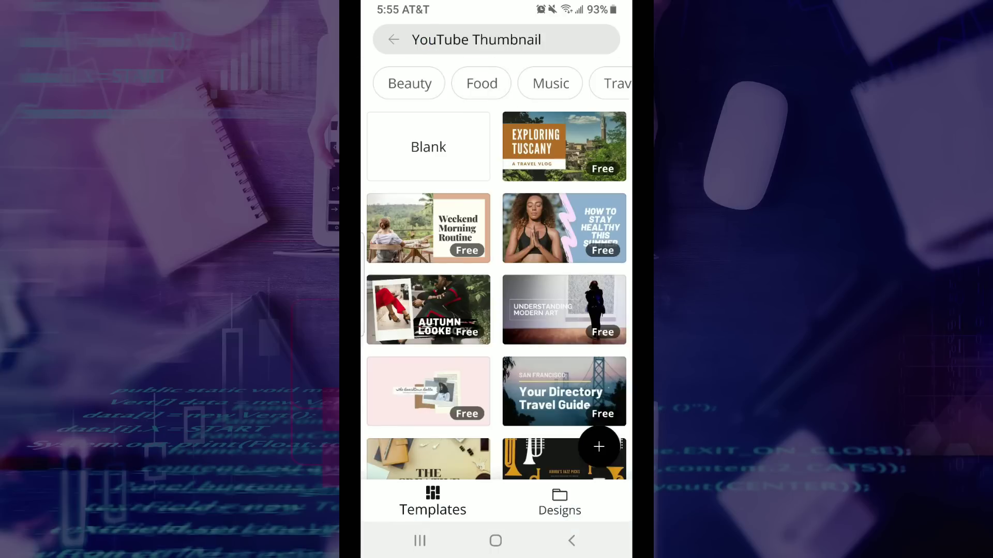
scroll(496, 293, down, 10)
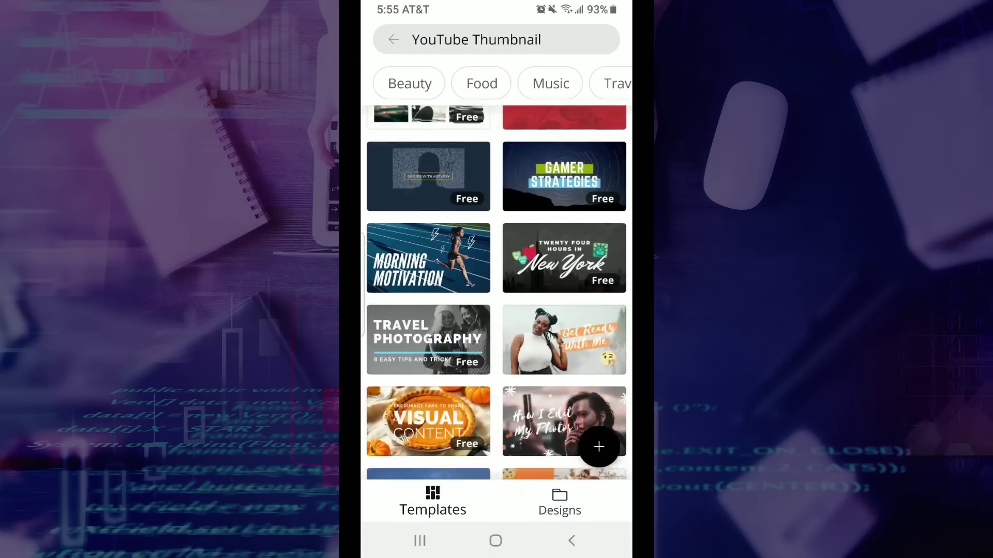
scroll(496, 294, up, 3)
click(564, 326)
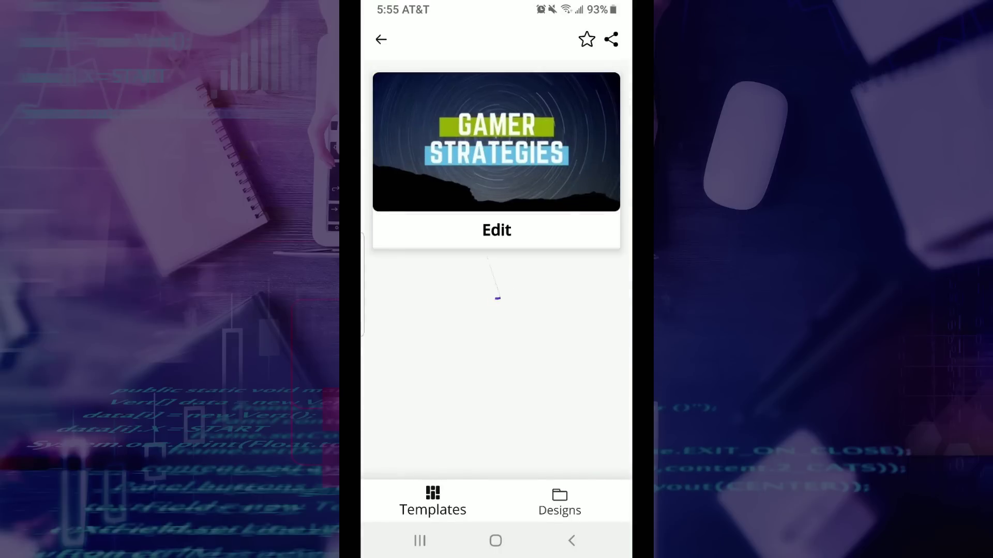
click(497, 230)
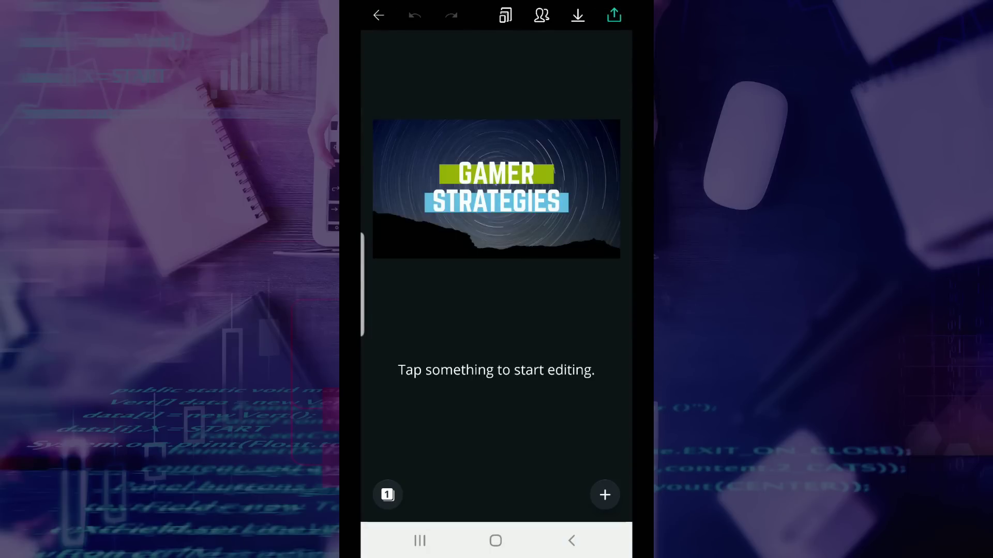
click(497, 186)
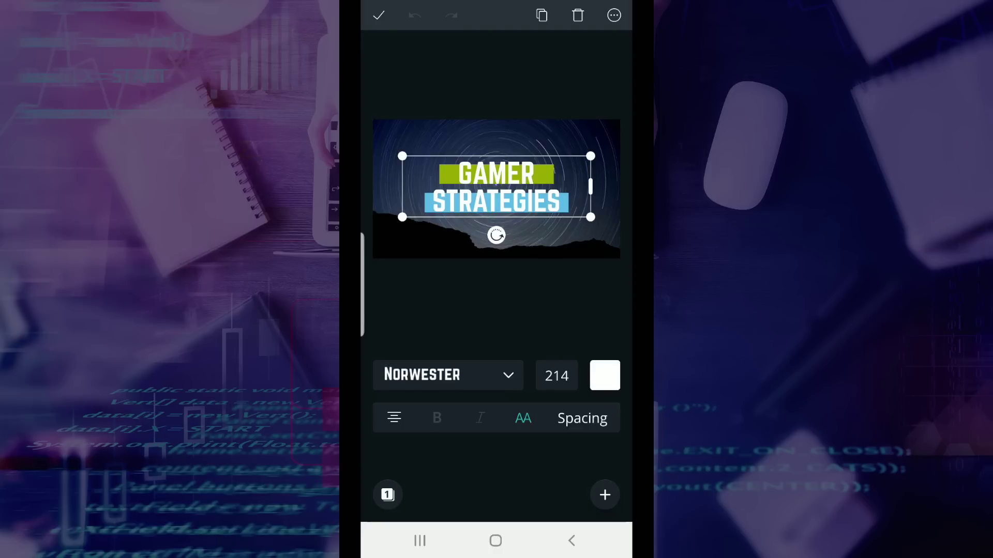
click(448, 375)
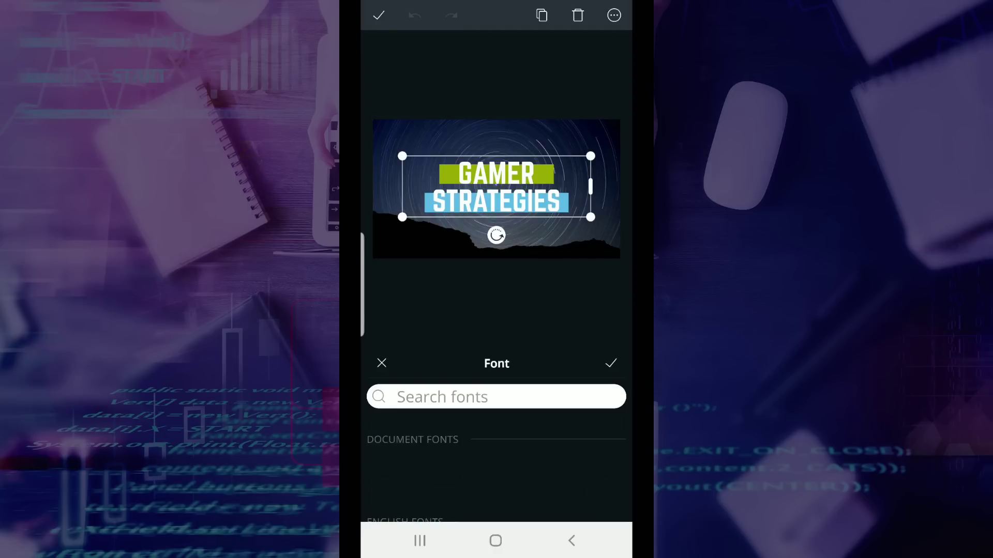
click(611, 363)
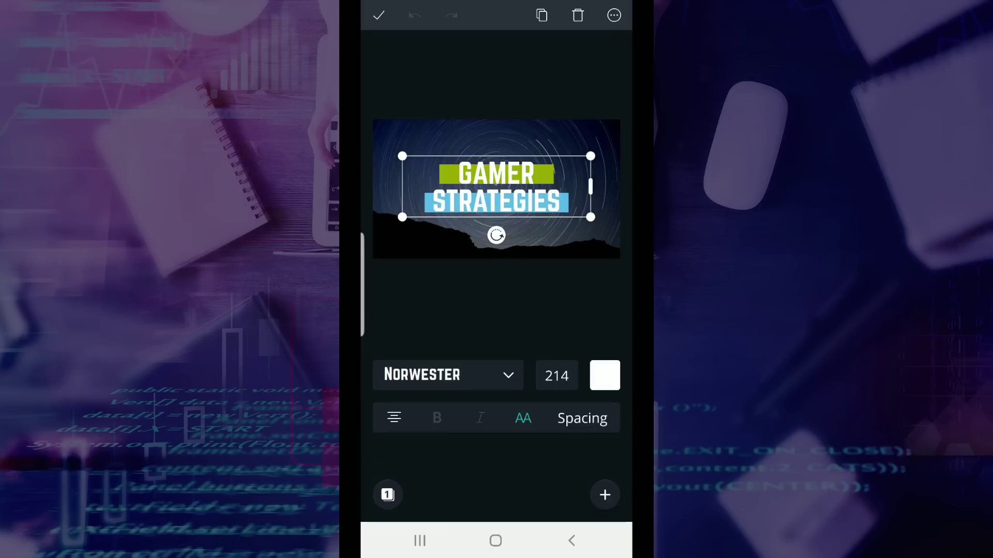
click(496, 310)
click(543, 238)
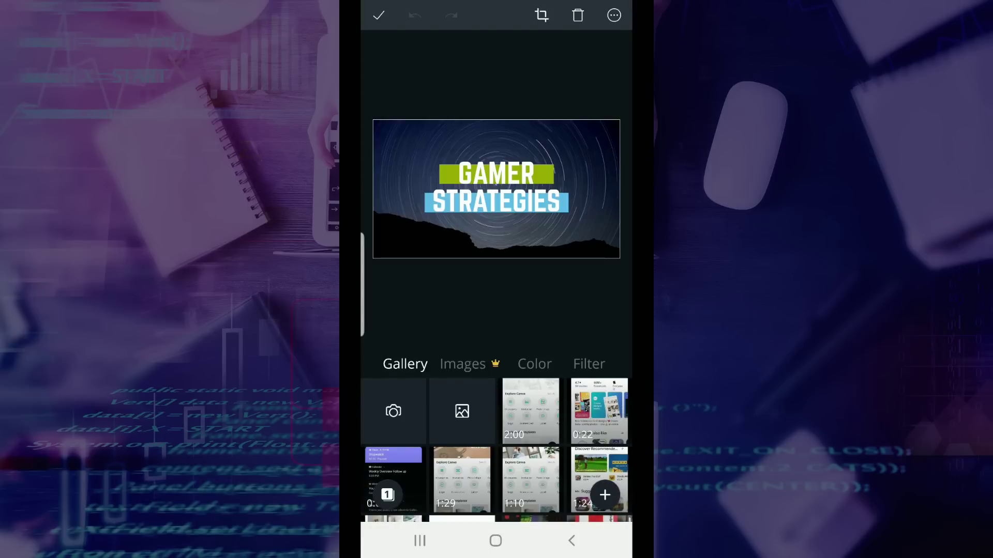
click(463, 364)
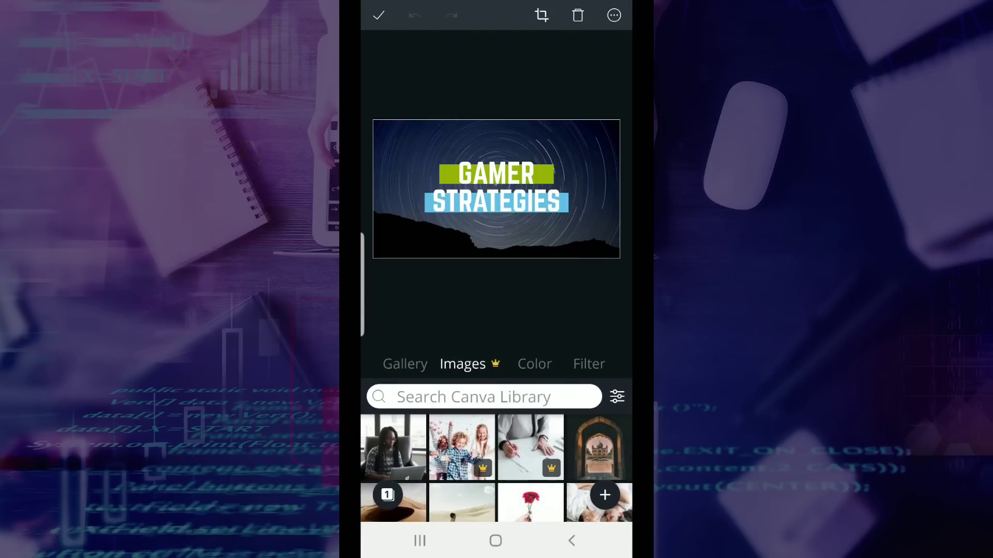
click(534, 364)
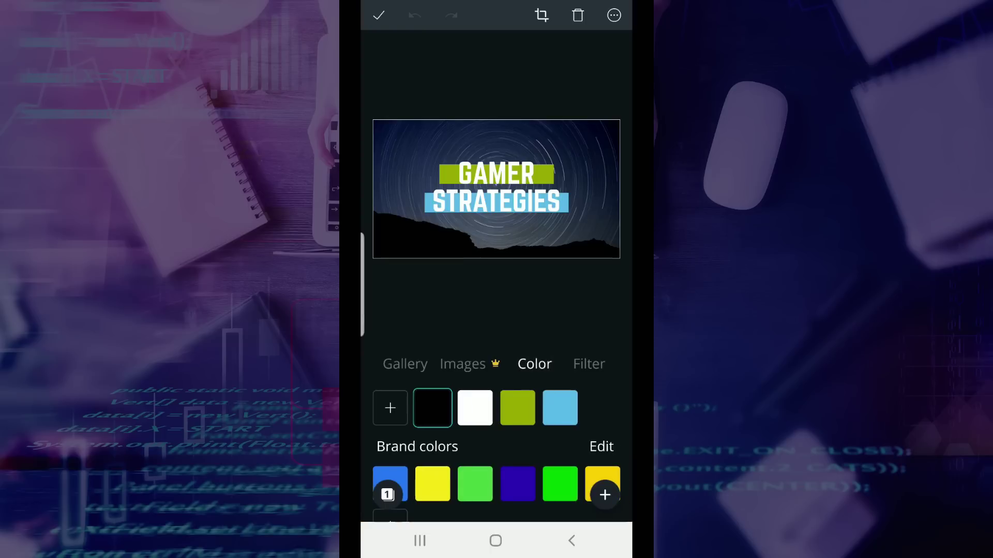
click(588, 364)
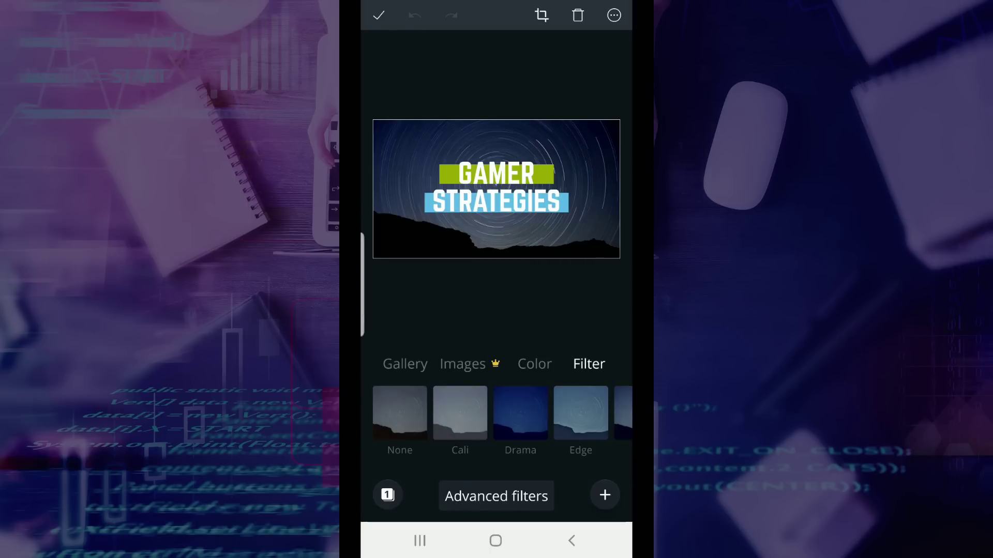
click(378, 15)
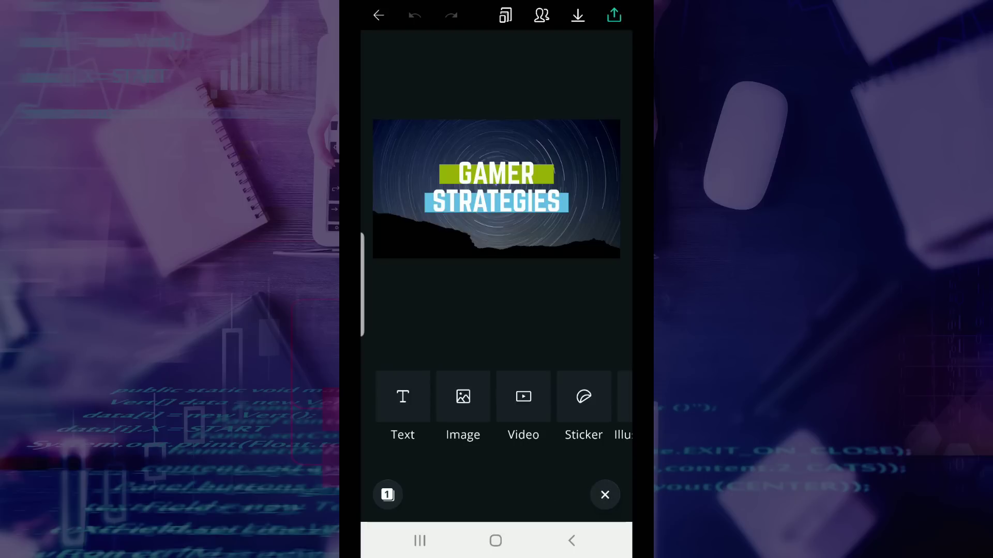
scroll(496, 408, right, 5)
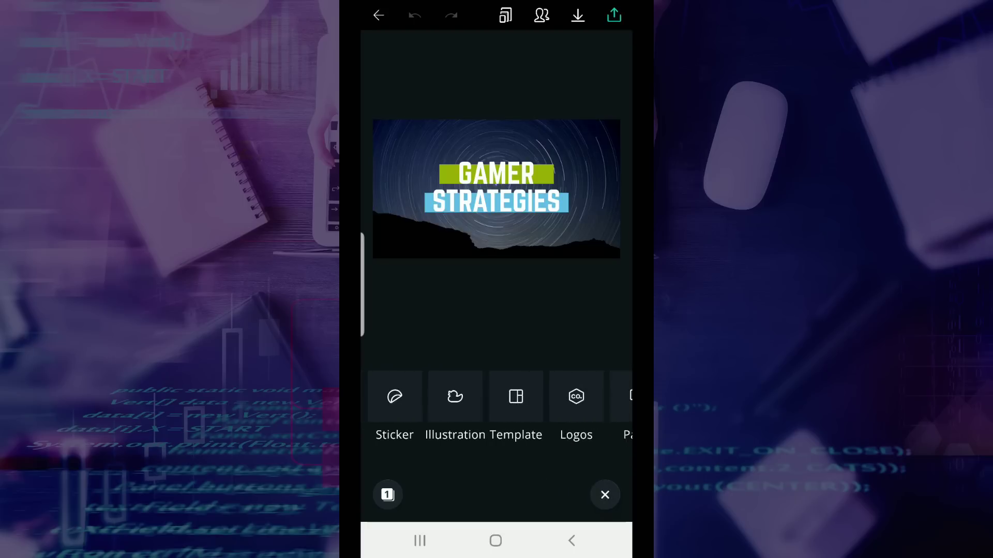
scroll(500, 397, right, 1)
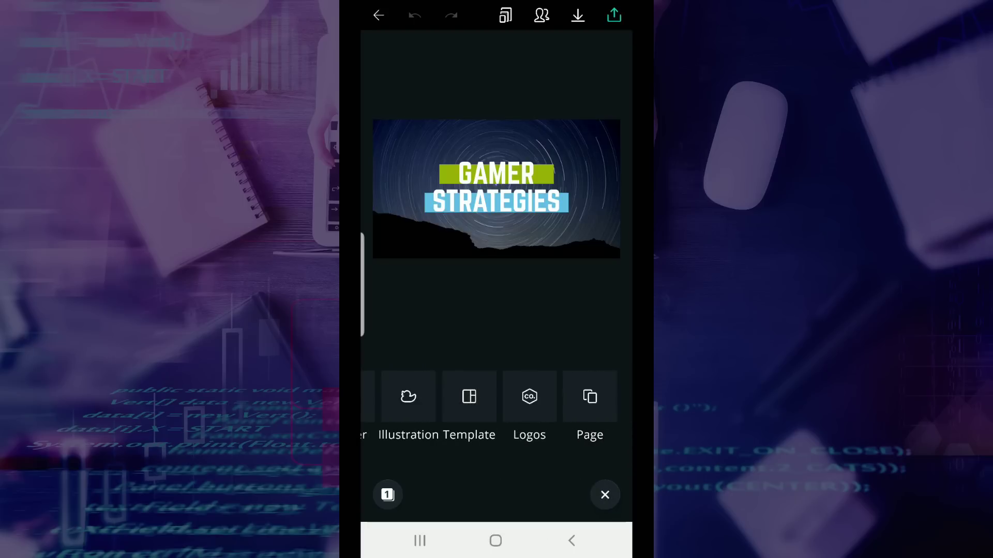
scroll(497, 408, left, 5)
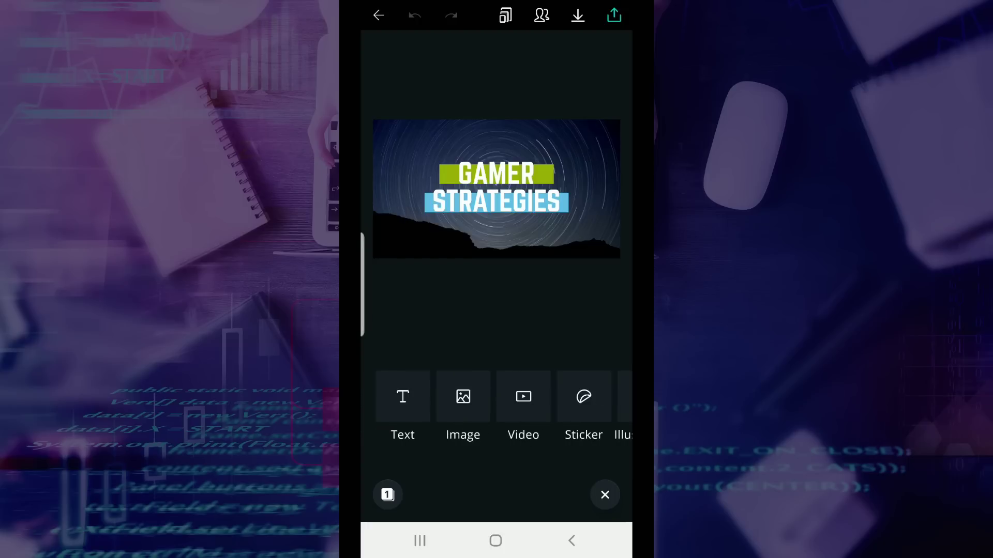
click(379, 15)
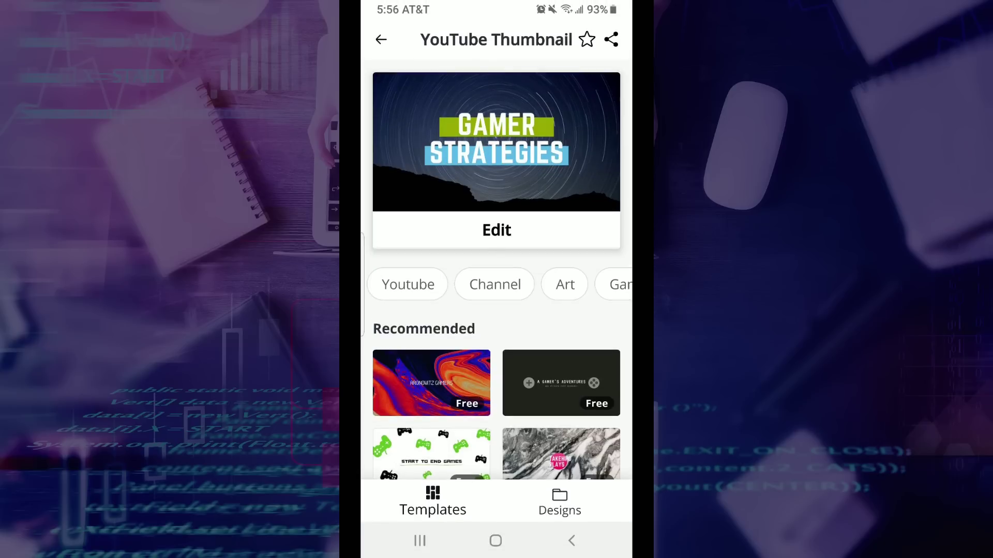
- Start a blank thumbnail, view its text-adding options, then return to the YouTube Thumbnail results
click(381, 38)
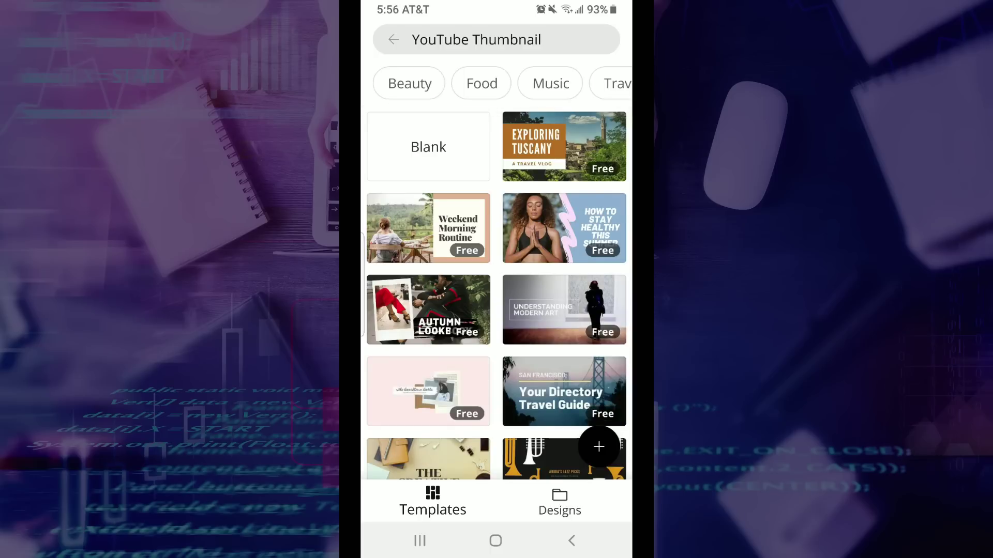
click(428, 147)
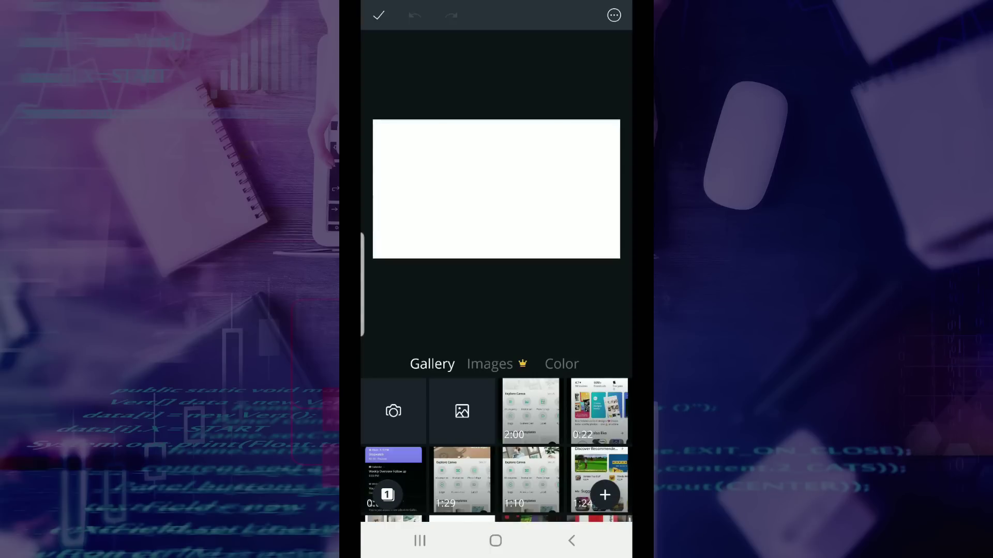
click(604, 495)
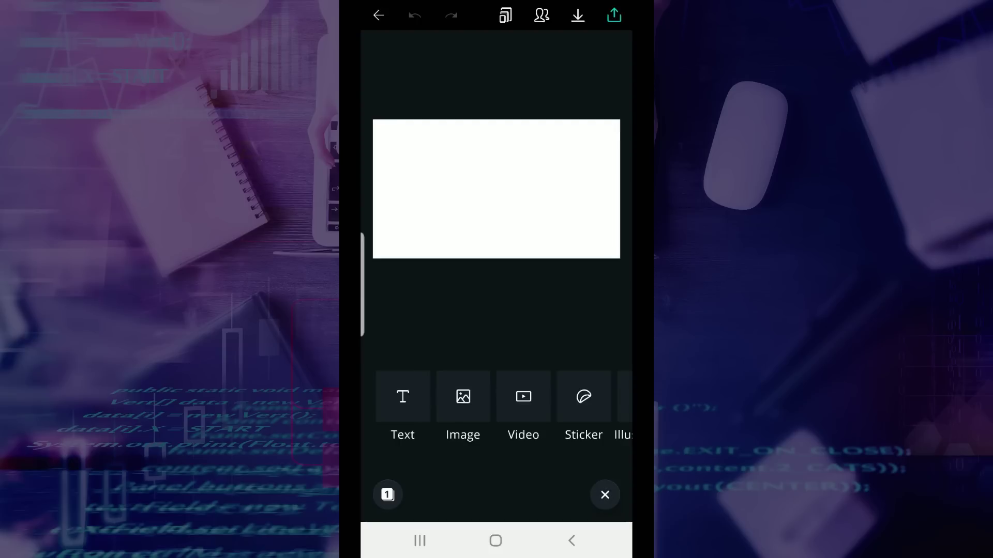
click(402, 406)
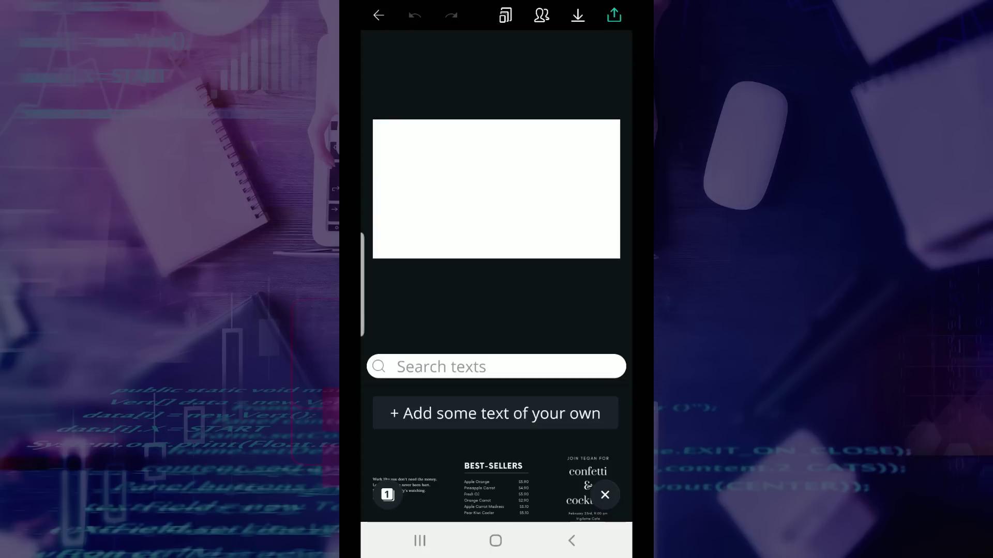
click(378, 15)
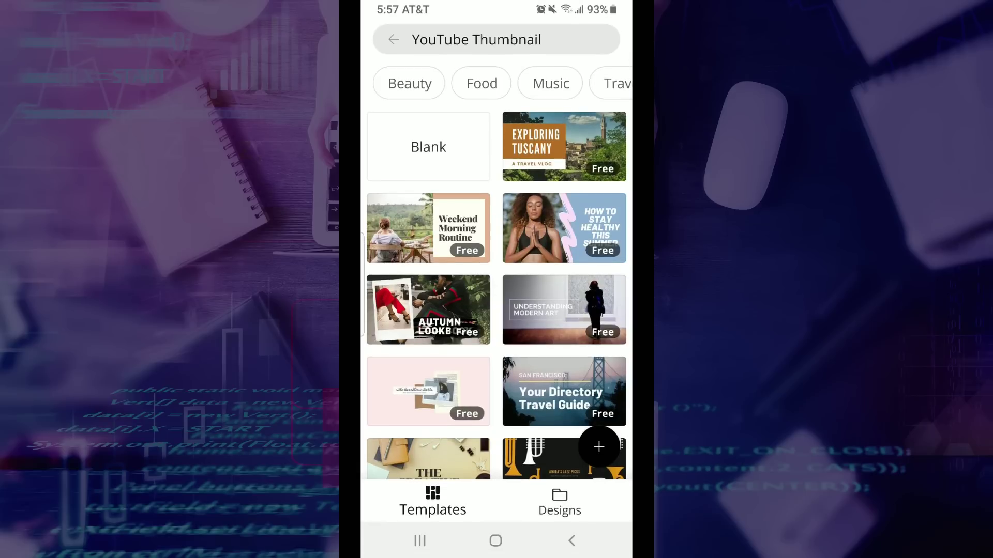